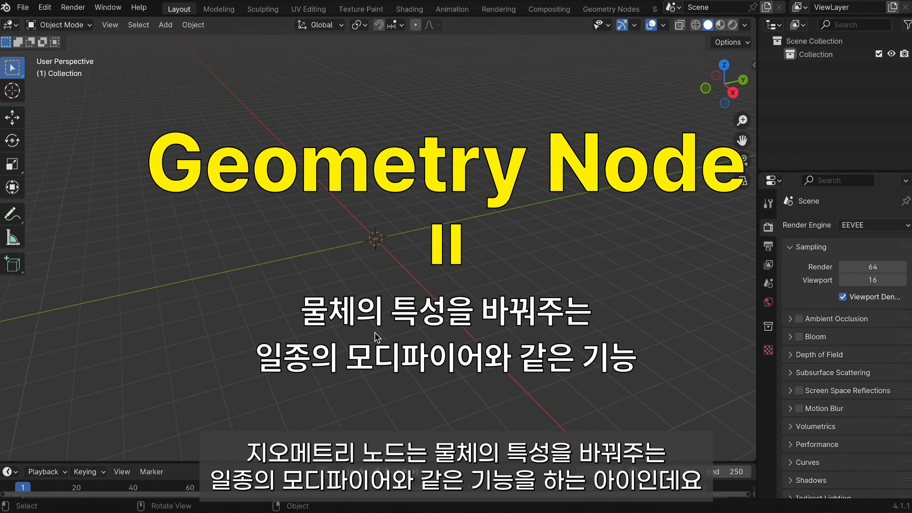
pyautogui.moveTo(378, 326); pyautogui.dragTo(377, 324, button='middle')
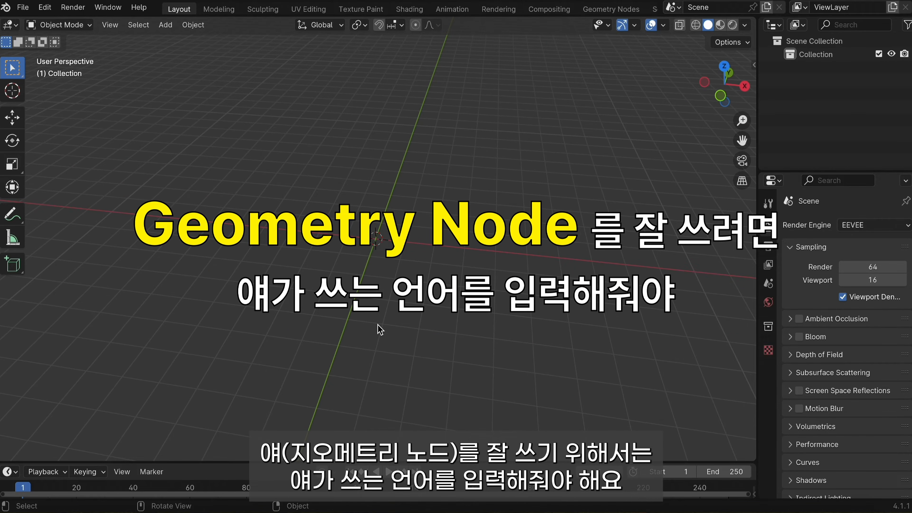
pyautogui.press('n')
pyautogui.moveTo(379, 329); pyautogui.dragTo(377, 324, button='middle')
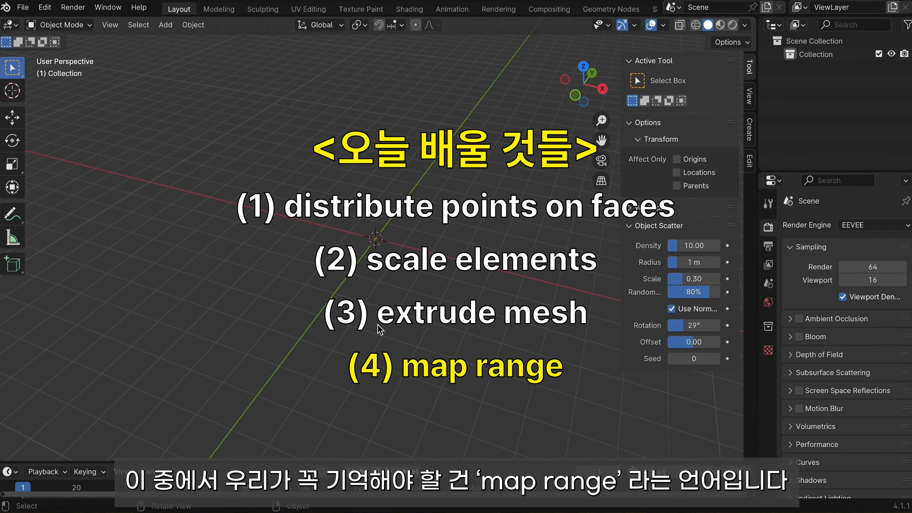
pyautogui.moveTo(378, 324); pyautogui.dragTo(377, 324, button='middle')
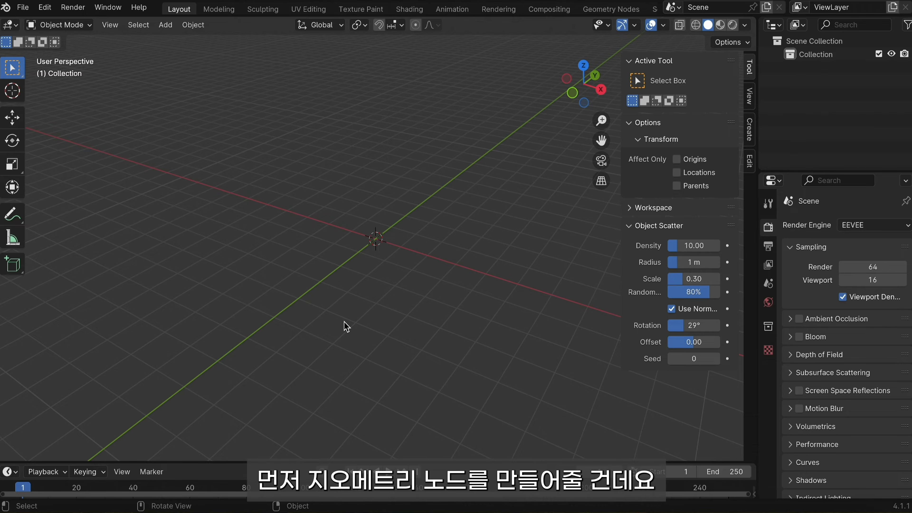
# Add an ico sphere mesh to the empty scene.
pyautogui.hotkey('shift', 'a')
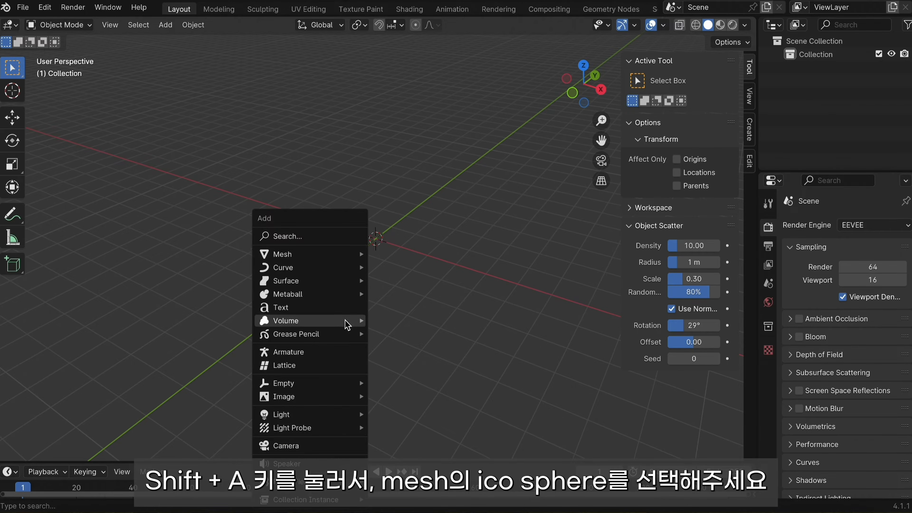
pyautogui.moveTo(347, 325)
pyautogui.moveTo(356, 256)
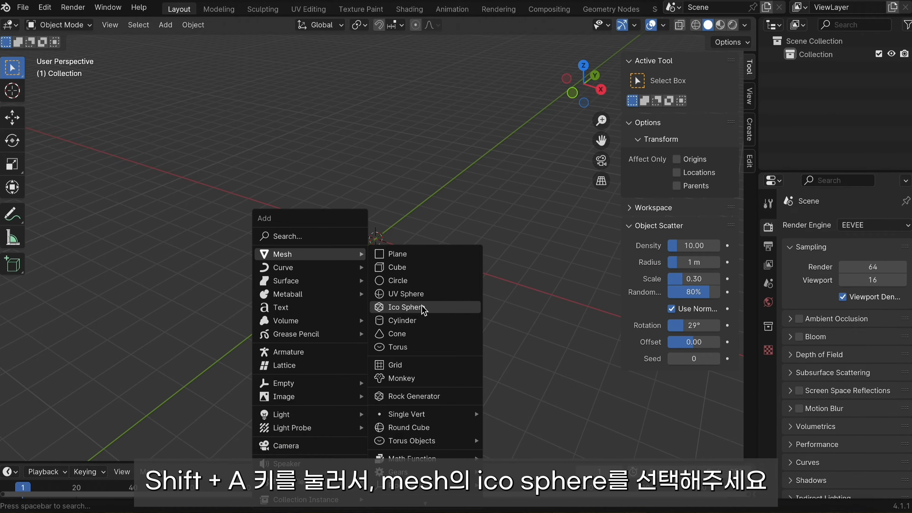
pyautogui.click(399, 309)
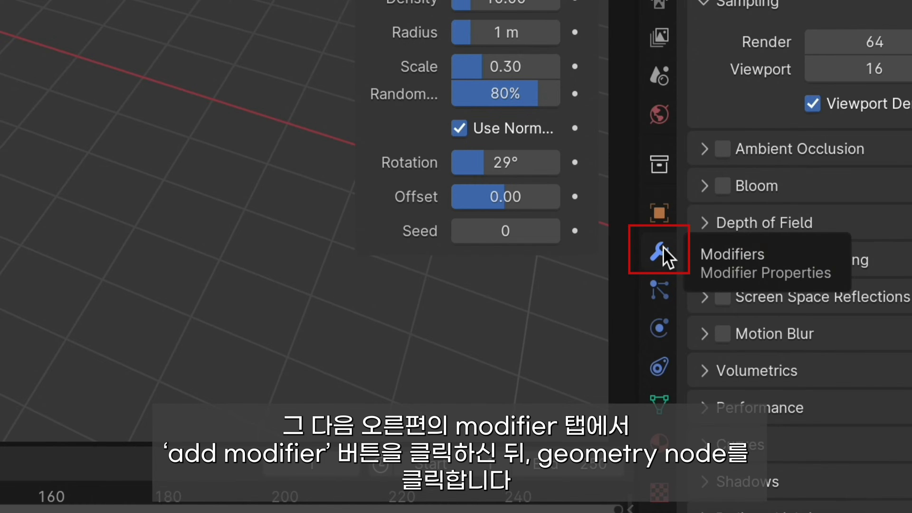
# Add a Geometry Nodes modifier to the ico sphere.
pyautogui.click(767, 369)
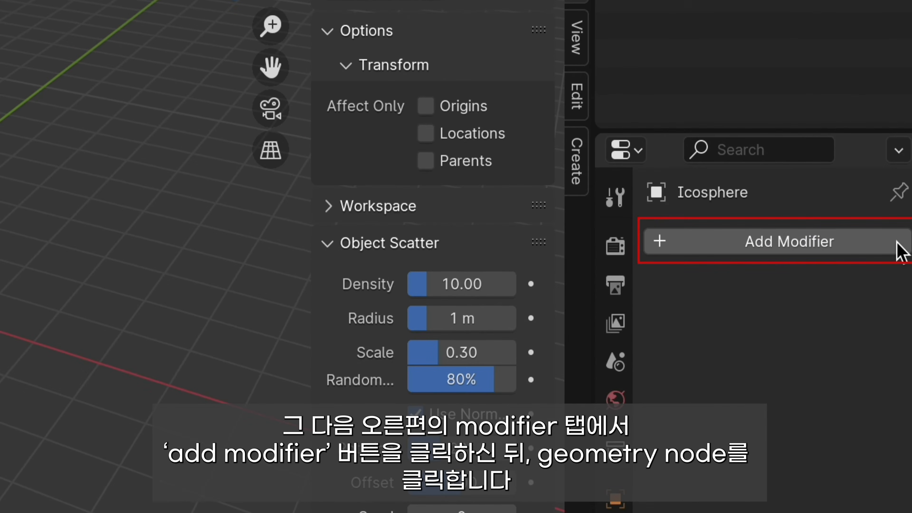
pyautogui.click(901, 252)
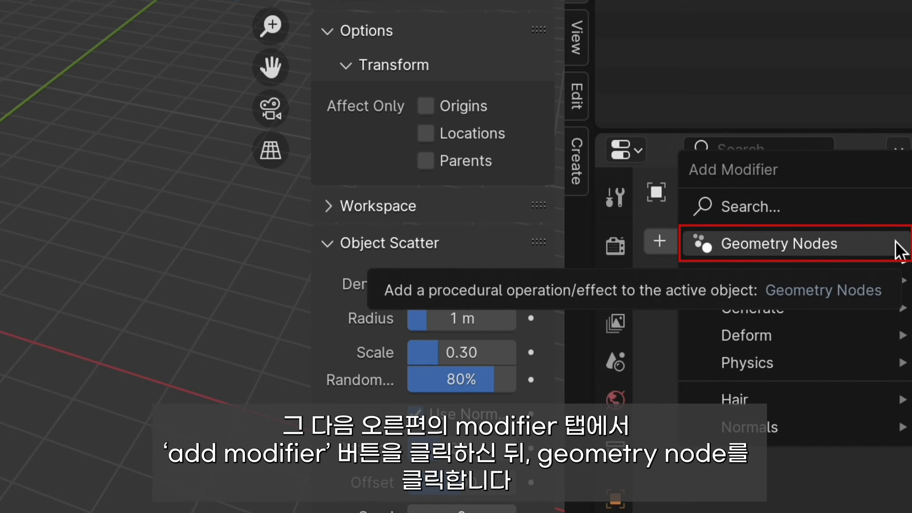
pyautogui.click(901, 252)
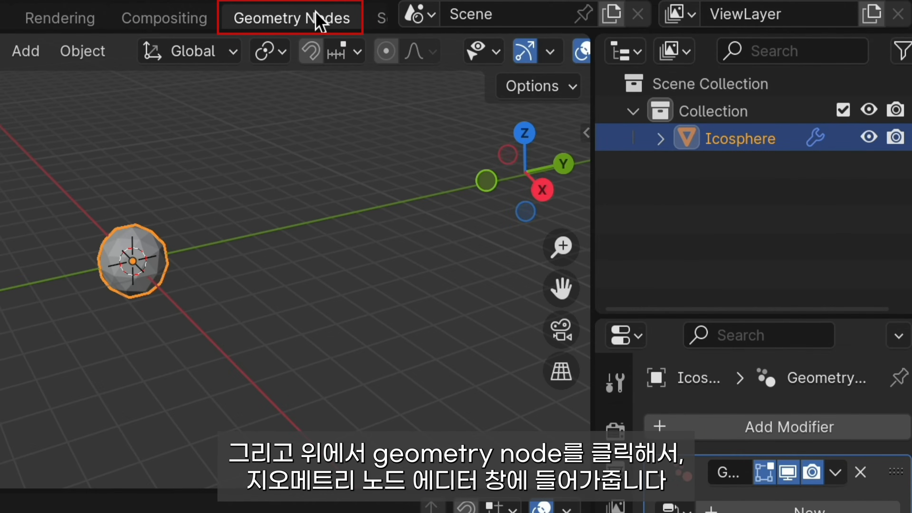
# Switch to the Geometry Nodes workspace and create a new node group for the ico sphere's modifier.
pyautogui.click(318, 19)
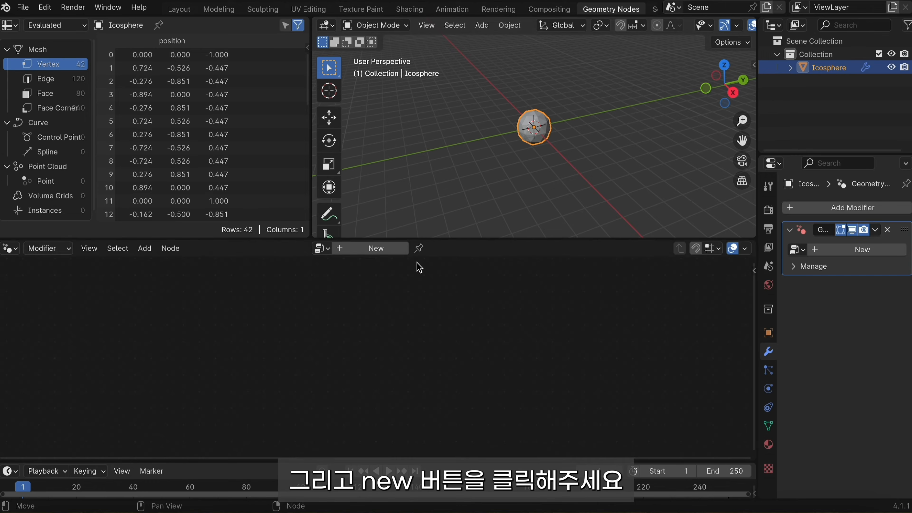
pyautogui.click(403, 250)
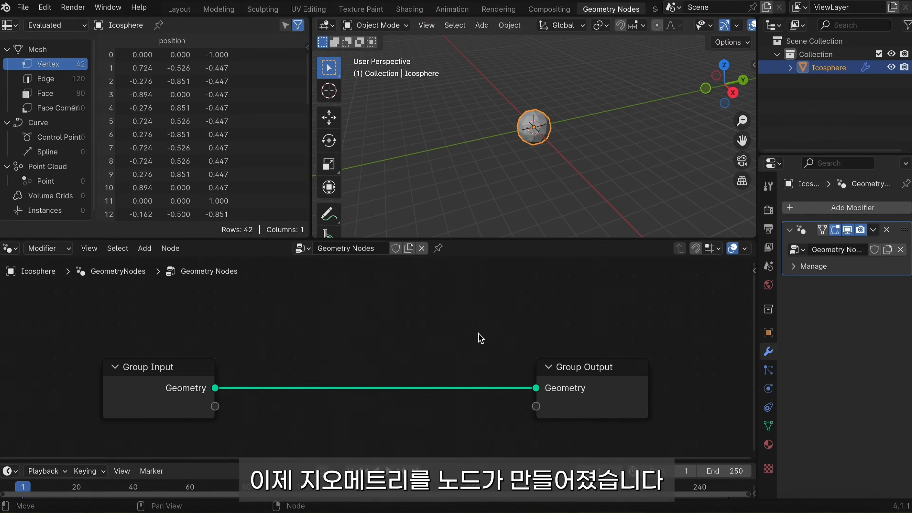
pyautogui.moveTo(461, 368); pyautogui.dragTo(471, 346, button='middle')
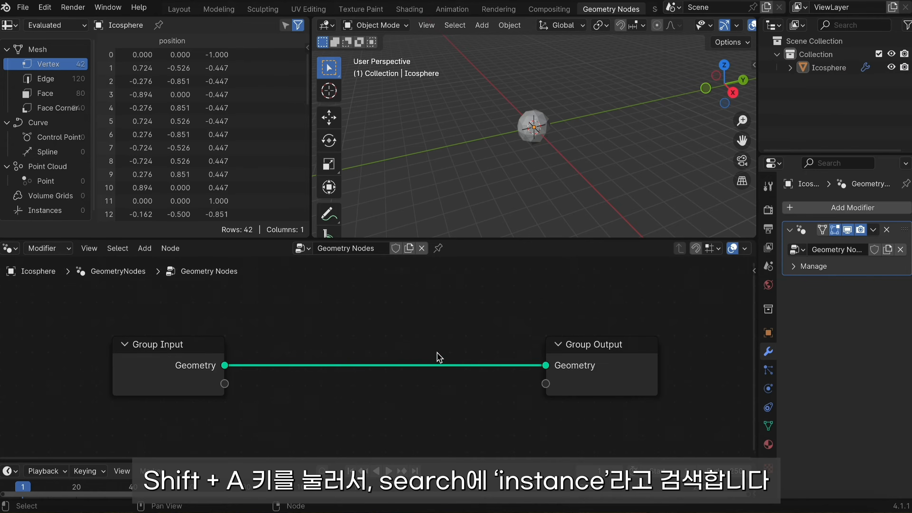
# Insert an Instance on Points node into the link between Group Input and Group Output.
pyautogui.hotkey('shift', 'a')
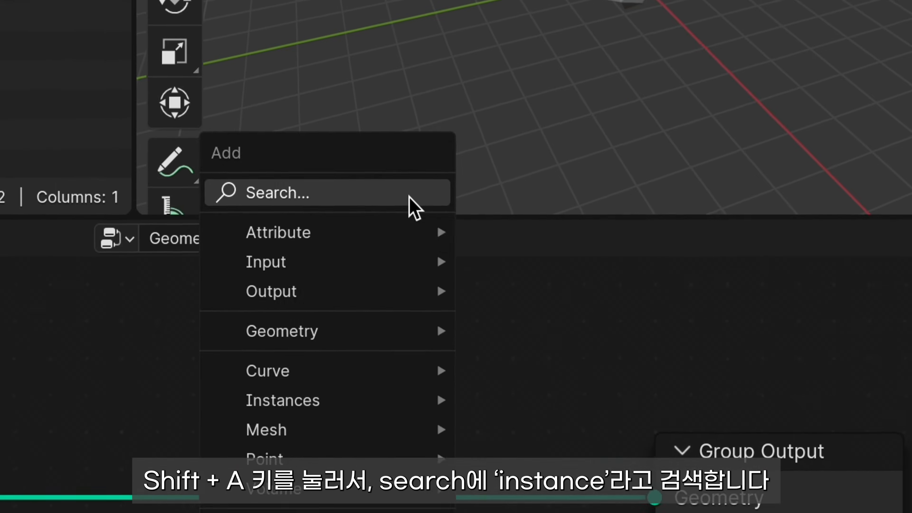
pyautogui.click(409, 199)
pyautogui.write('insta')
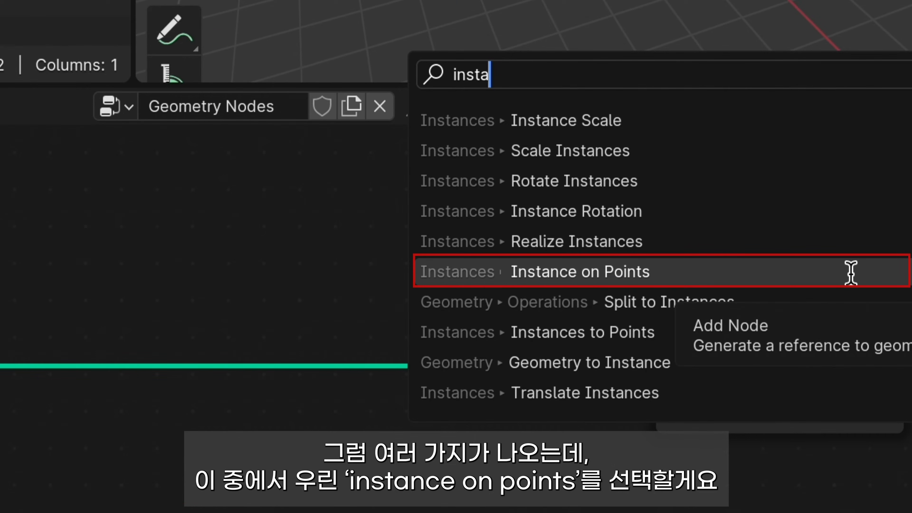
pyautogui.click(851, 273)
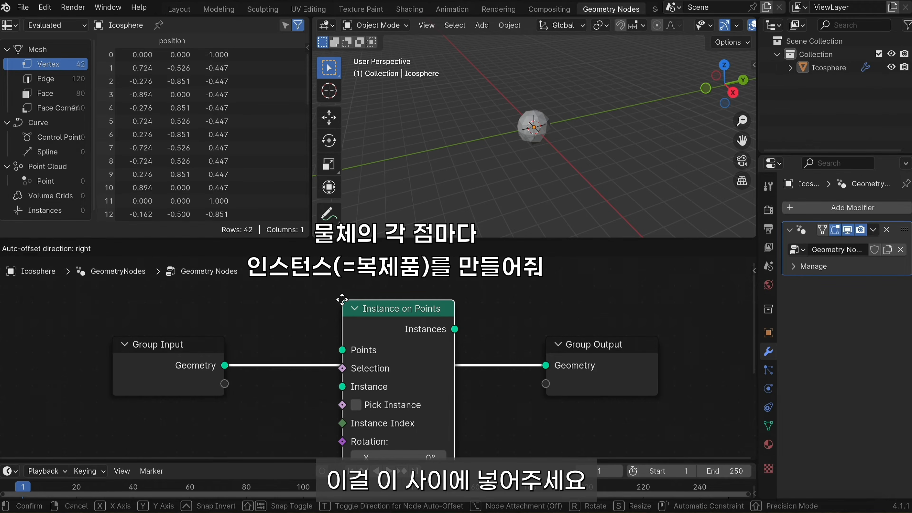
pyautogui.click(341, 299)
pyautogui.scroll(-3, 340, 347)
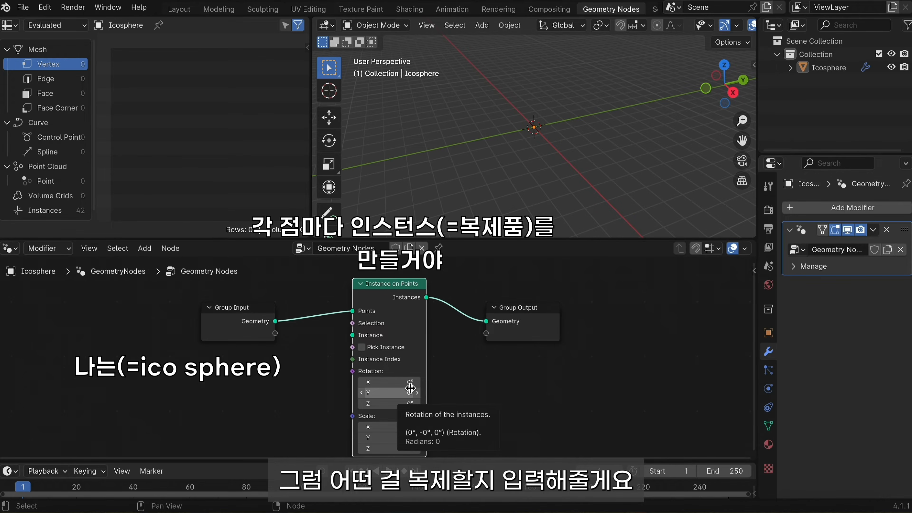
# Add an Ico Sphere primitive node and place it below the Group Input node.
pyautogui.hotkey('shift', 'a')
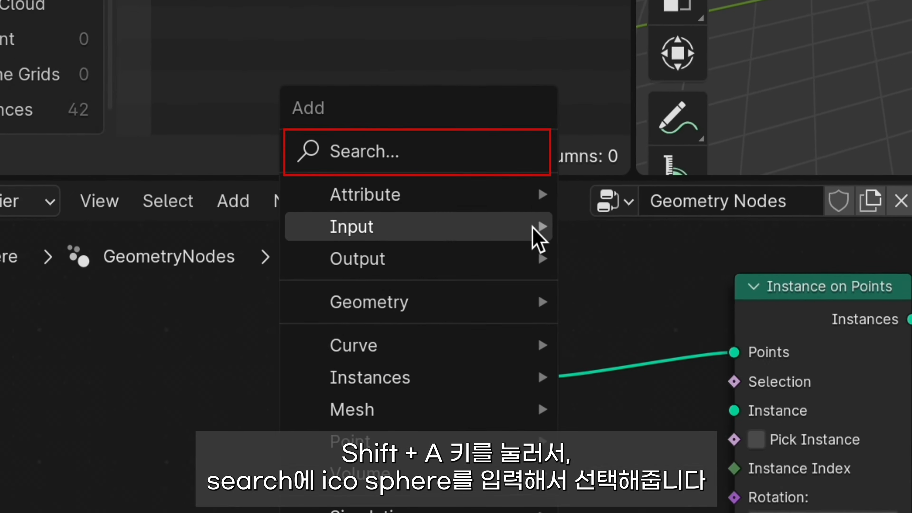
pyautogui.click(505, 154)
pyautogui.write('ico')
pyautogui.click(525, 155)
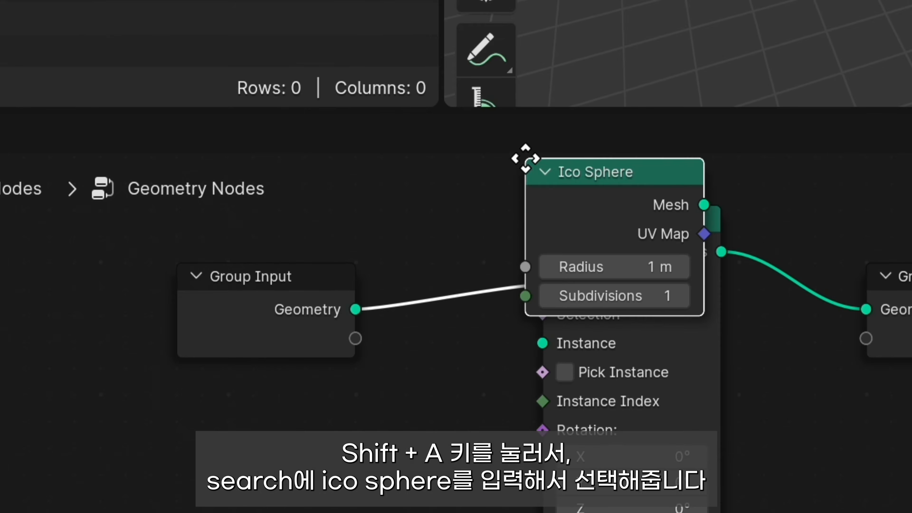
pyautogui.click(179, 413)
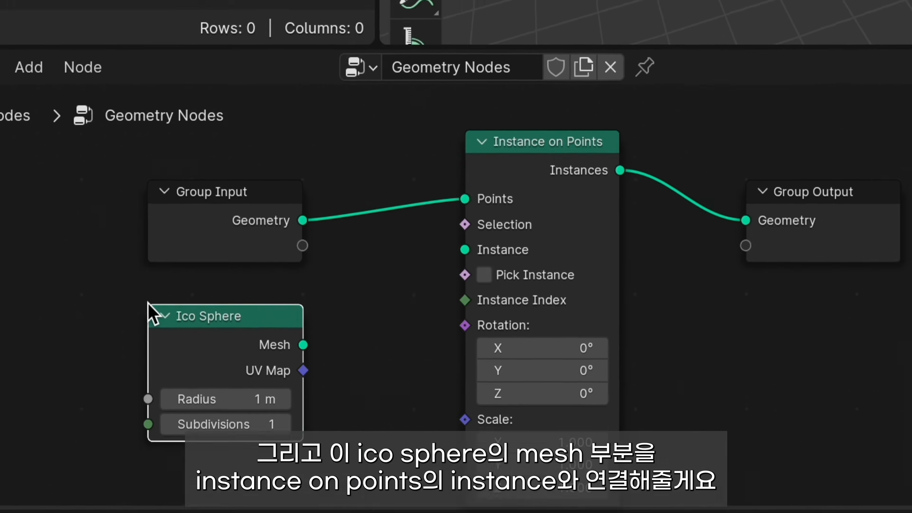
# Connect the Ico Sphere node's Mesh output to the Instance input of Instance on Points.
pyautogui.moveTo(379, 323); pyautogui.dragTo(396, 216, button='middle')
pyautogui.moveTo(328, 219); pyautogui.dragTo(315, 233, button='middle')
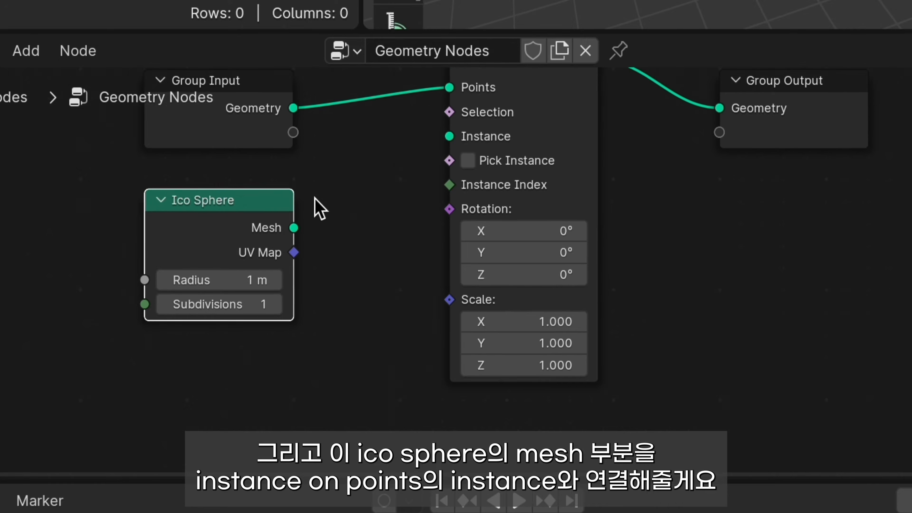
pyautogui.press('Home')
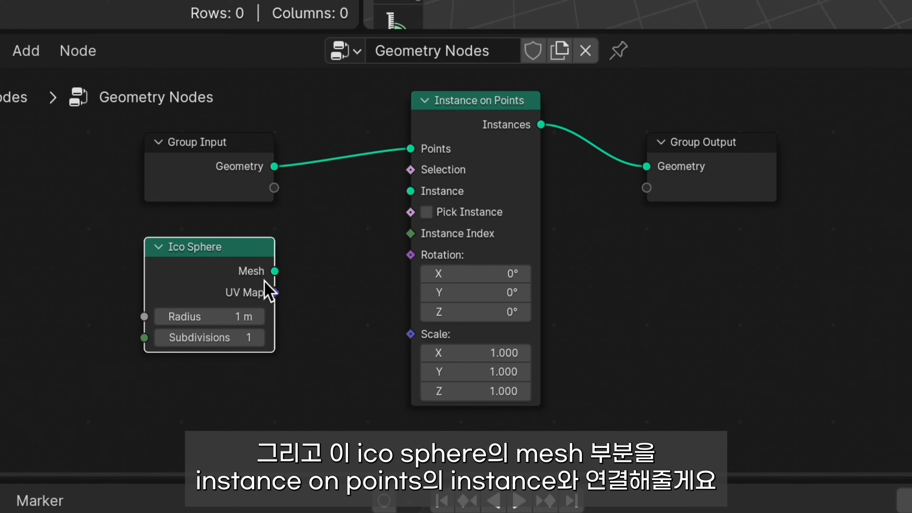
pyautogui.moveTo(275, 271); pyautogui.dragTo(411, 191)
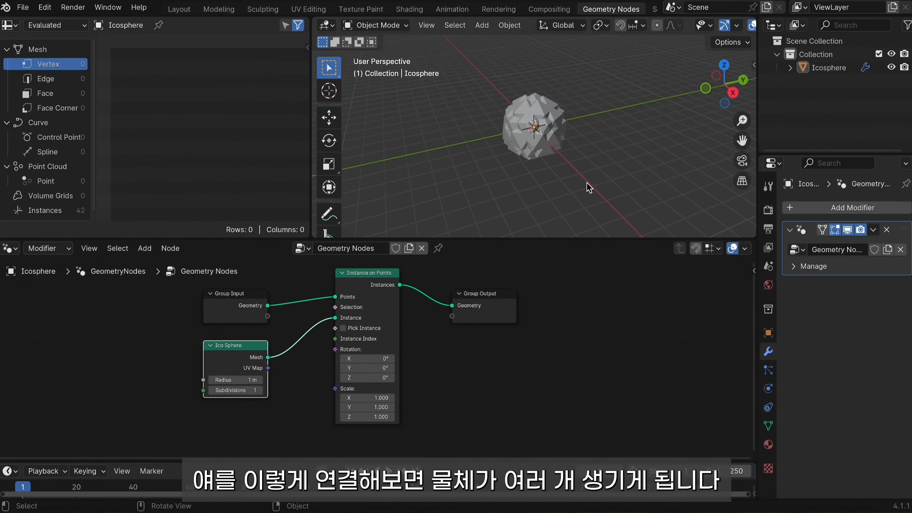
# Set the Instance on Points scale to 0.1 on X, Y and Z, and the Ico Sphere node's subdivisions to 2.
pyautogui.moveTo(586, 183); pyautogui.dragTo(588, 187, button='middle')
pyautogui.scroll(2, 588, 187)
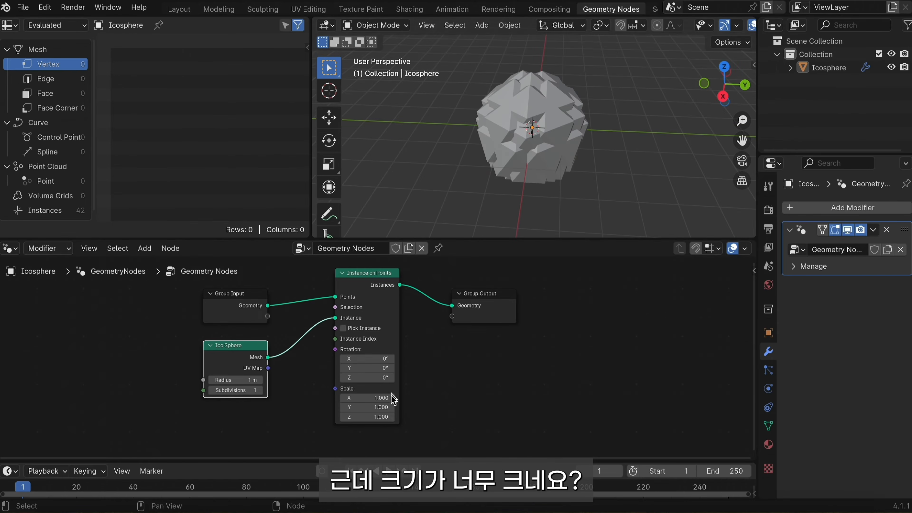
pyautogui.moveTo(387, 403); pyautogui.dragTo(380, 388, button='middle')
pyautogui.moveTo(374, 382)
pyautogui.mouseDown()
pyautogui.moveTo(373, 401)
pyautogui.moveTo(367, 382)
pyautogui.mouseUp()
pyautogui.write('0.')
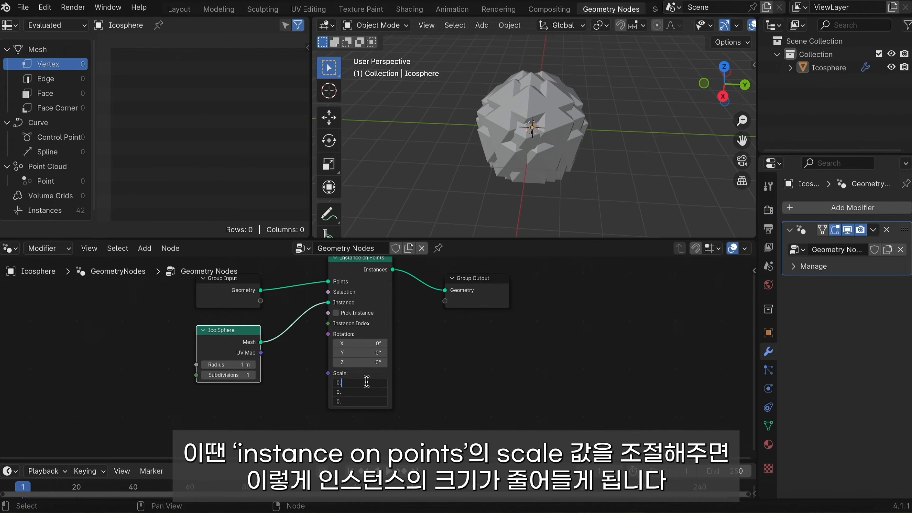
pyautogui.write('1')
pyautogui.press('Return')
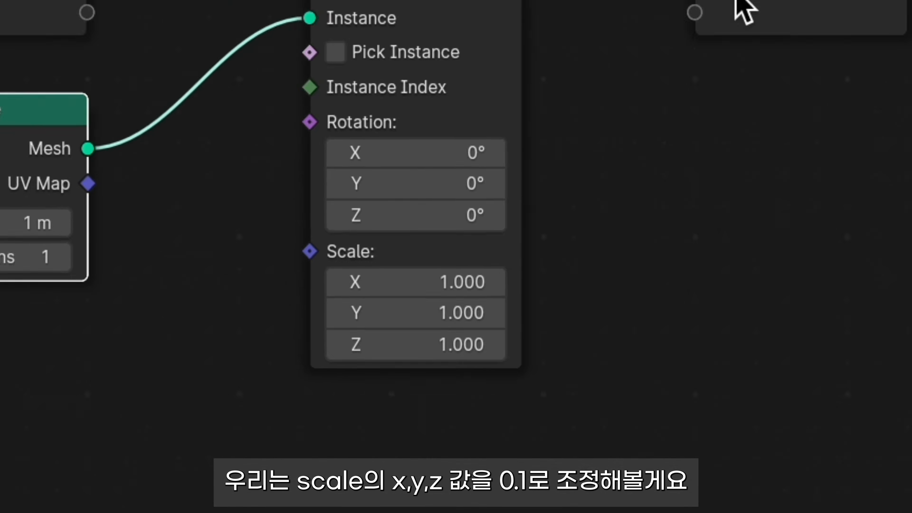
pyautogui.moveTo(432, 292); pyautogui.dragTo(457, 329)
pyautogui.write('0.1')
pyautogui.press('Return')
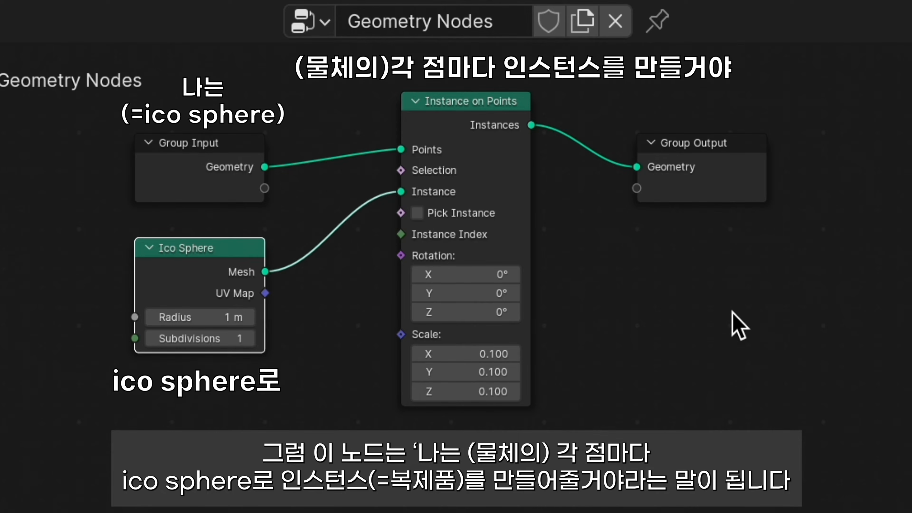
pyautogui.click(249, 339)
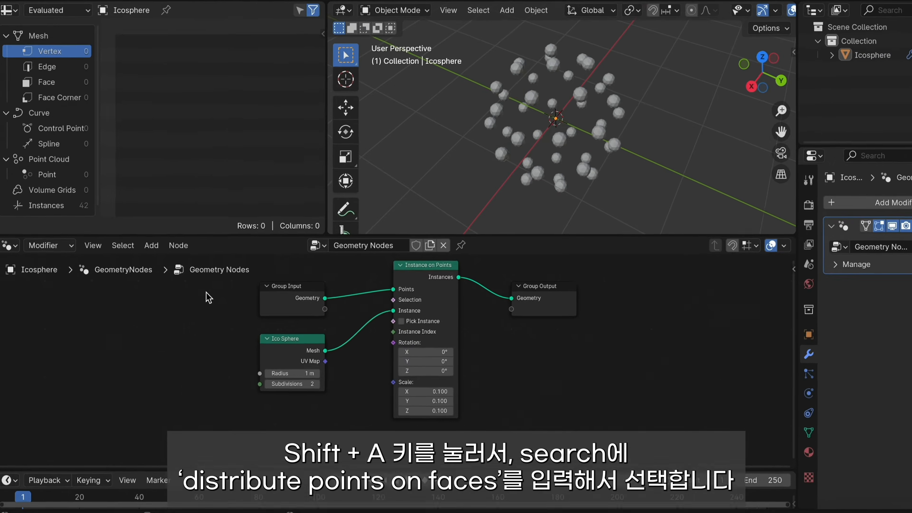
# Insert a Distribute Points on Faces node between Group Input and the Points input of Instance on Points.
pyautogui.hotkey('shift', 'a')
pyautogui.click(415, 148)
pyautogui.write('distribu')
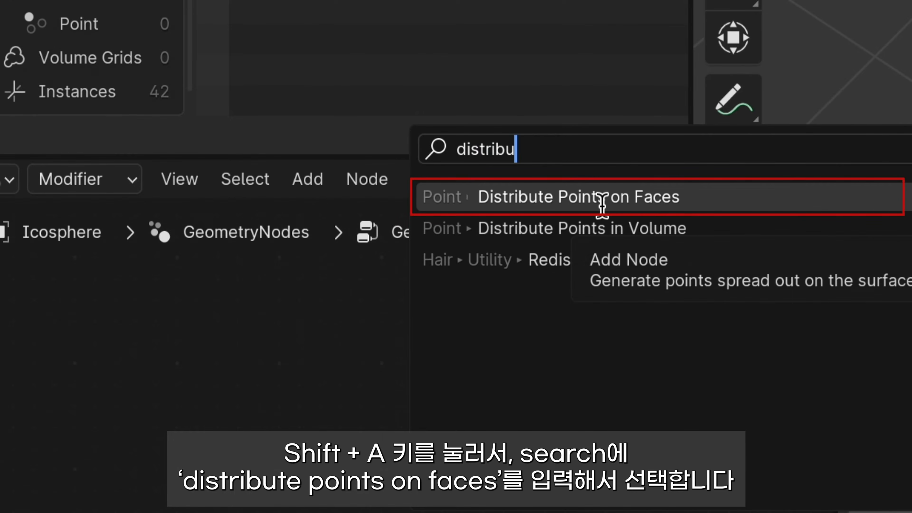
pyautogui.click(602, 204)
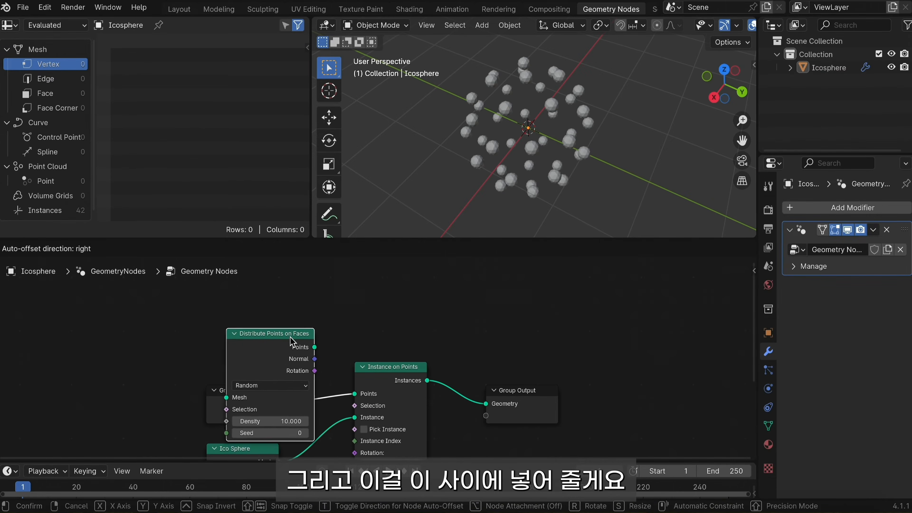
pyautogui.click(302, 334)
pyautogui.moveTo(347, 349); pyautogui.dragTo(344, 313)
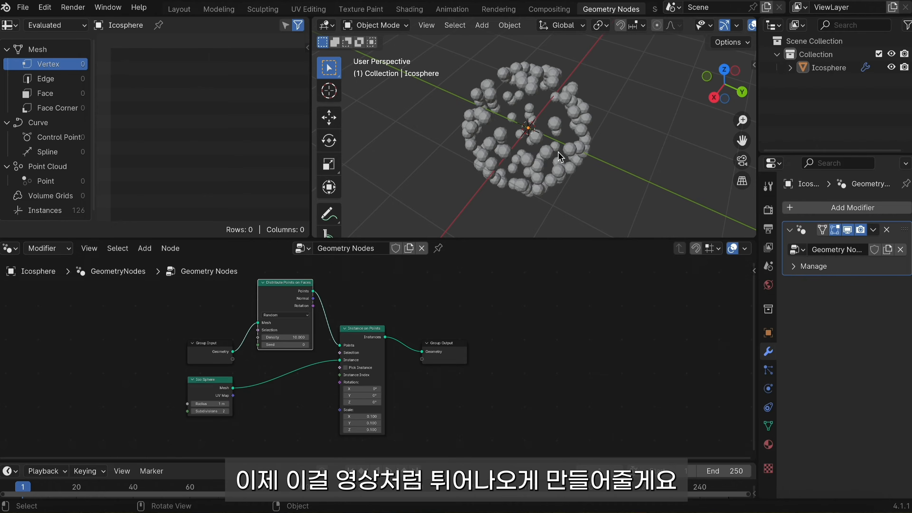
# Insert an Extrude Mesh node into the link between Instance on Points and Group Output.
pyautogui.moveTo(557, 152); pyautogui.dragTo(558, 152, button='middle')
pyautogui.scroll(5, 557, 152)
pyautogui.scroll(-2, 558, 156)
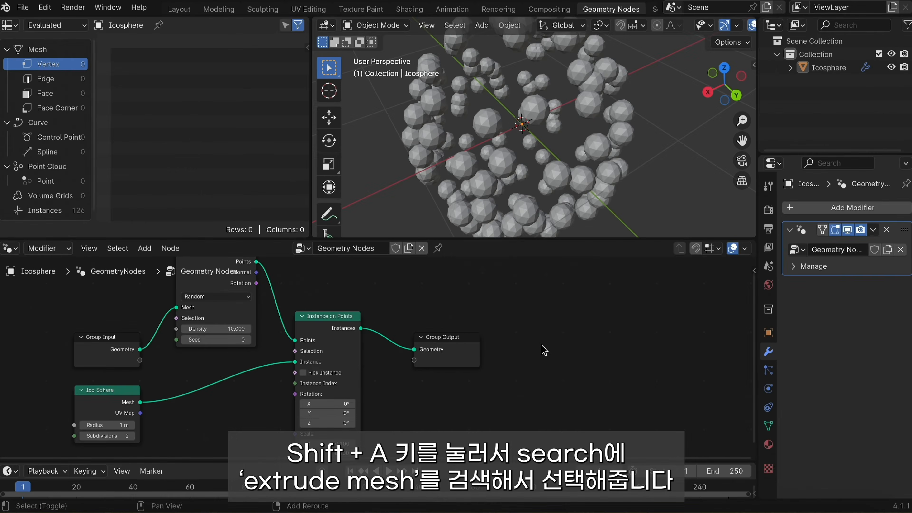
pyautogui.hotkey('shift', 'a')
pyautogui.click(472, 228)
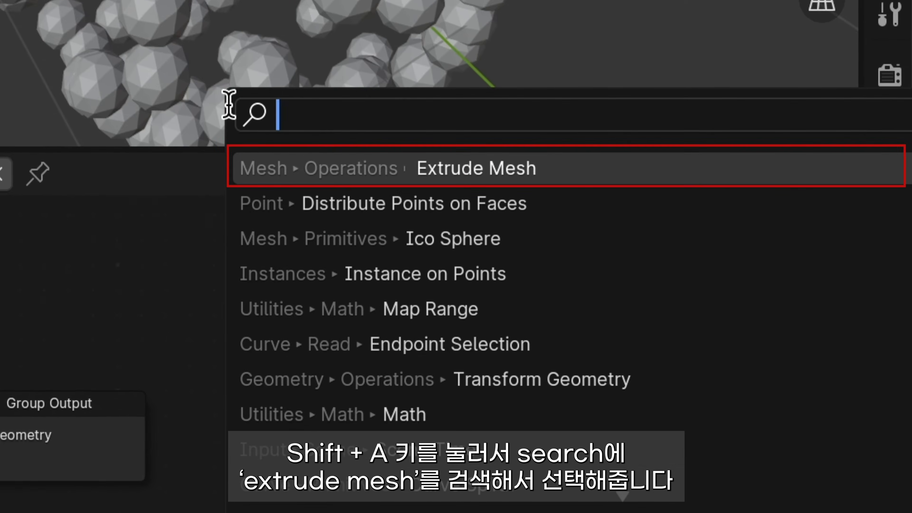
pyautogui.write('extru')
pyautogui.click(591, 165)
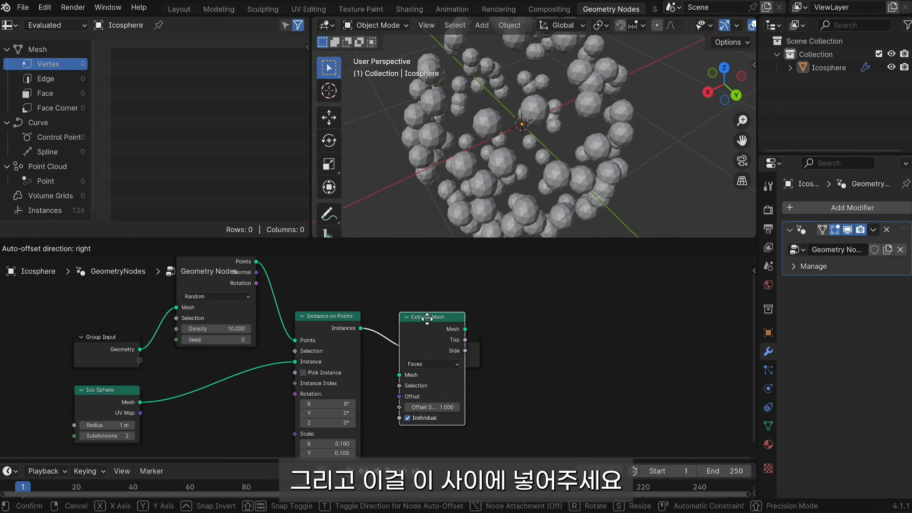
pyautogui.click(426, 317)
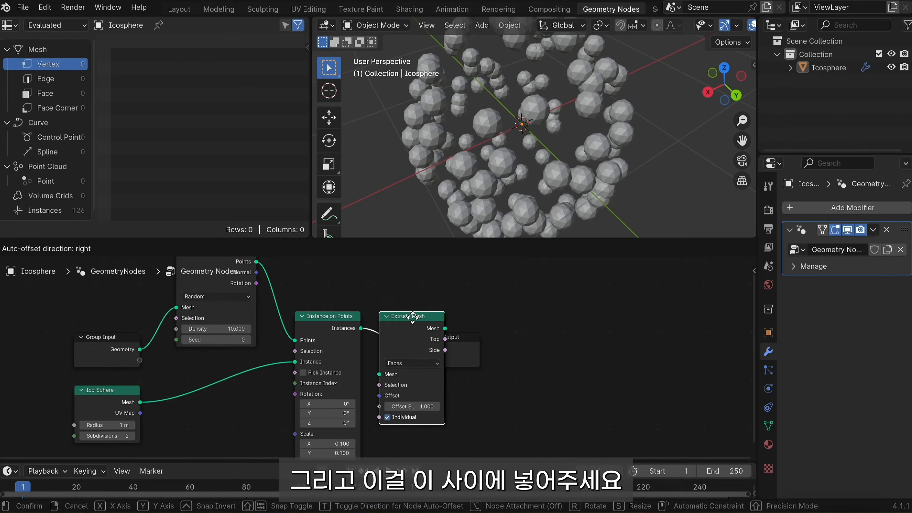
pyautogui.click(443, 364)
pyautogui.click(430, 408)
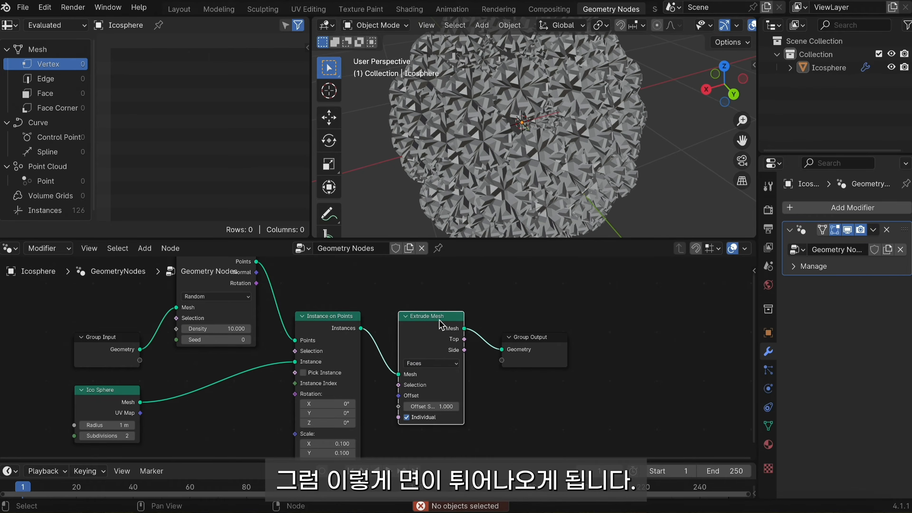
# Try out different Offset Scale values on the Extrude Mesh node.
pyautogui.moveTo(580, 192); pyautogui.dragTo(527, 192, button='middle')
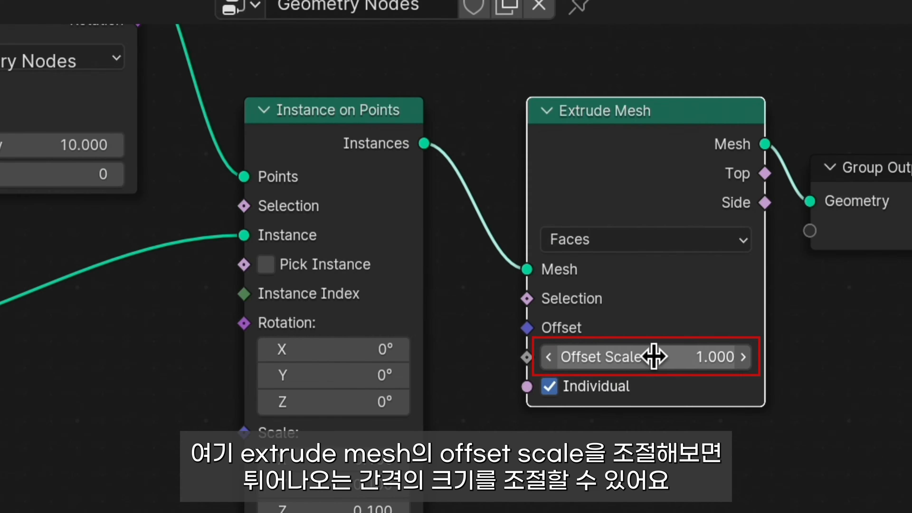
pyautogui.moveTo(645, 356); pyautogui.dragTo(559, 357)
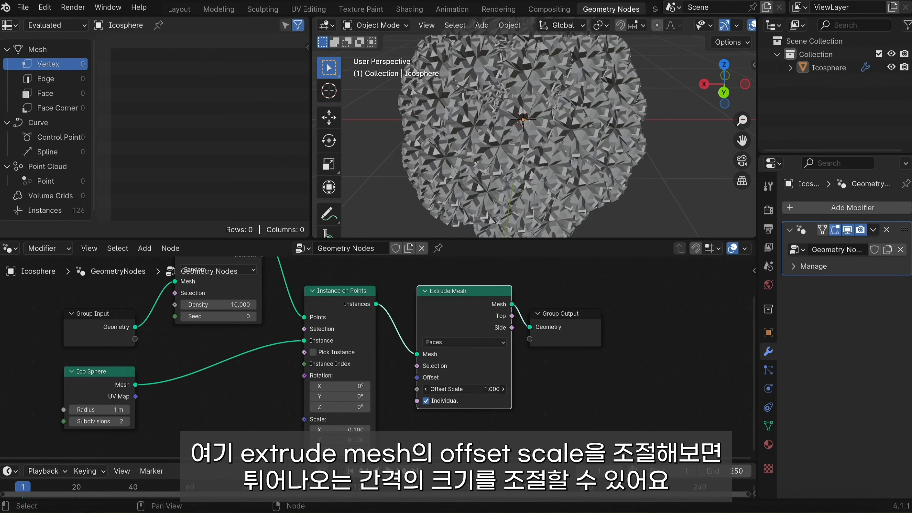
pyautogui.moveTo(464, 389)
pyautogui.mouseDown()
pyautogui.moveTo(441, 388)
pyautogui.moveTo(526, 388)
pyautogui.moveTo(466, 389)
pyautogui.mouseUp()
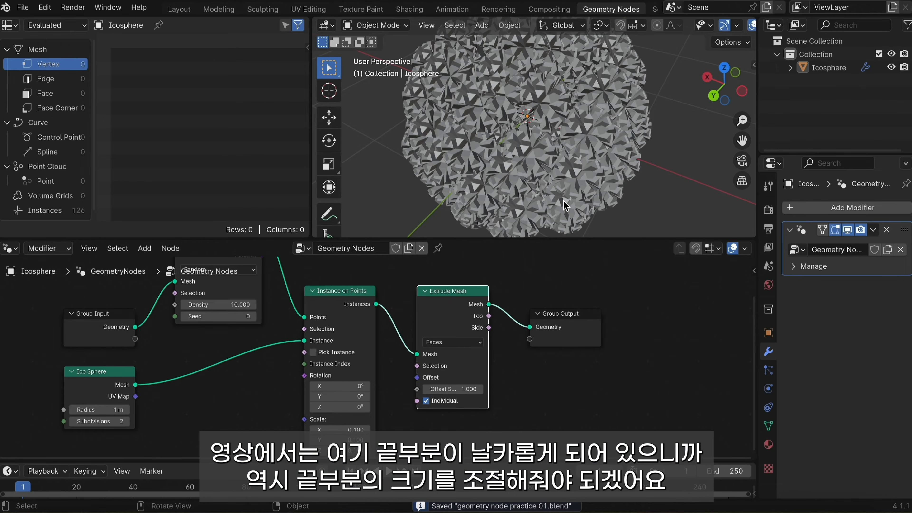
# Insert a Scale Elements node into the link between Extrude Mesh and Group Output.
pyautogui.moveTo(564, 201); pyautogui.dragTo(531, 178, button='middle')
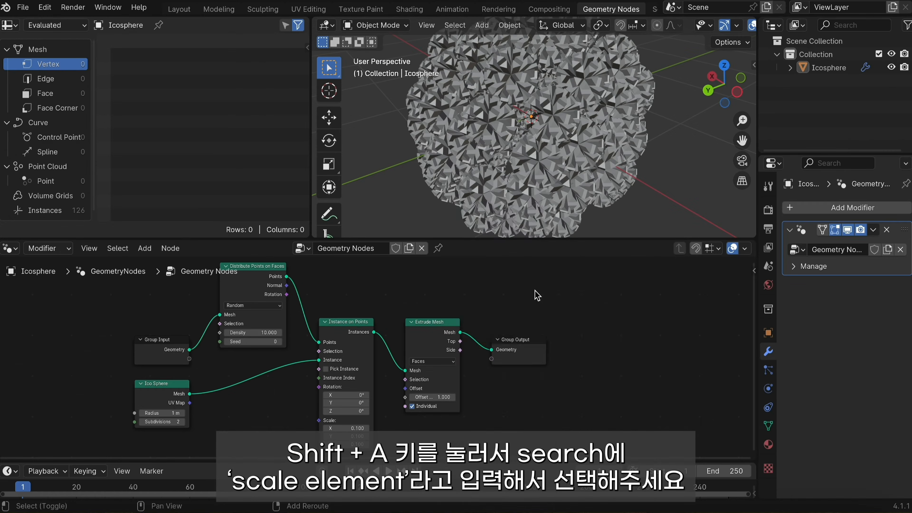
pyautogui.hotkey('shift', 'a')
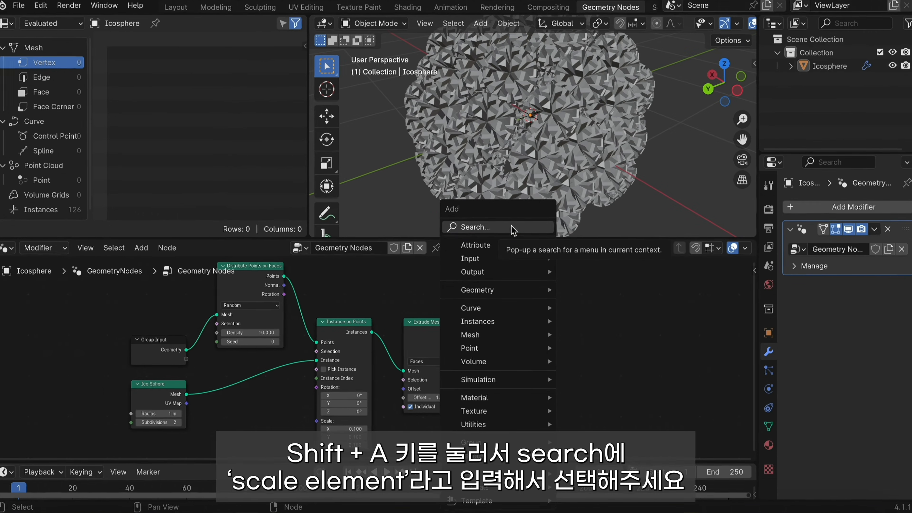
pyautogui.click(514, 231)
pyautogui.write('scale')
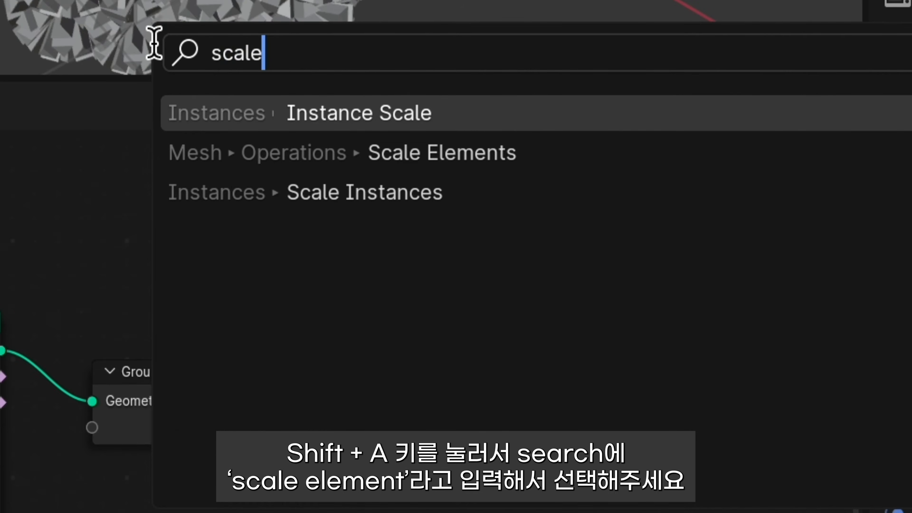
pyautogui.click(435, 150)
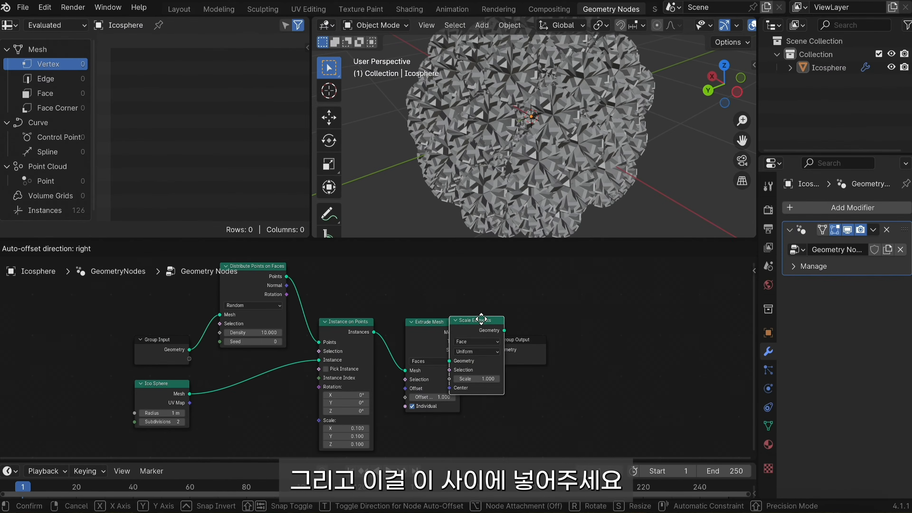
pyautogui.click(138, 320)
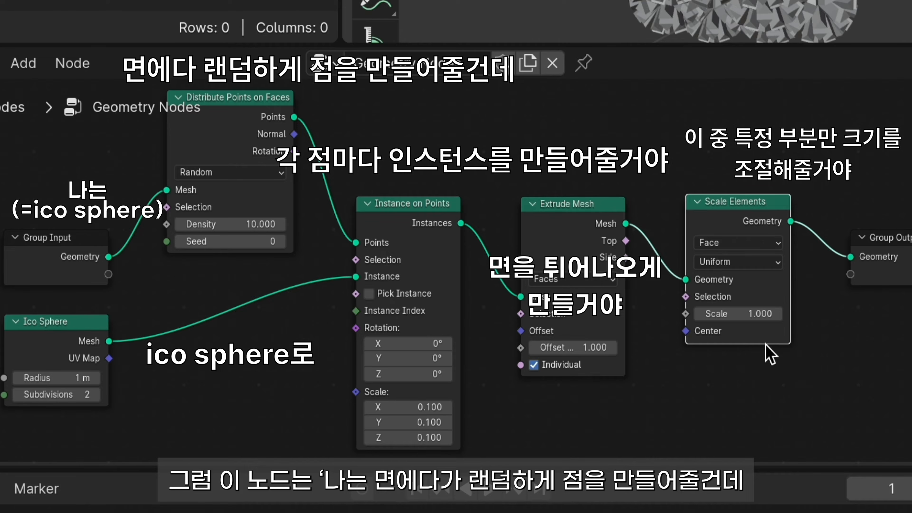
# Try a larger Scale on the Scale Elements node, such as 3.6, and undo the change.
pyautogui.scroll(-2, 767, 330)
pyautogui.hscroll(-4, 767, 336)
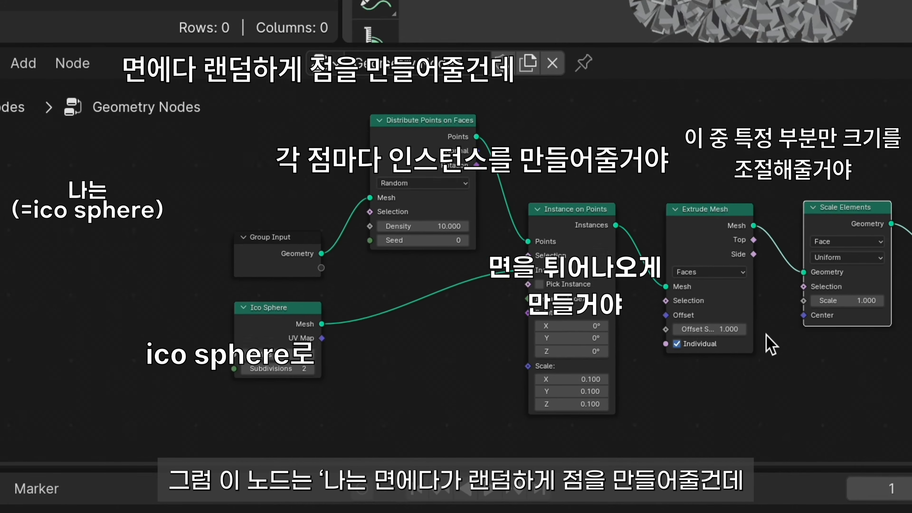
pyautogui.hscroll(2, 766, 335)
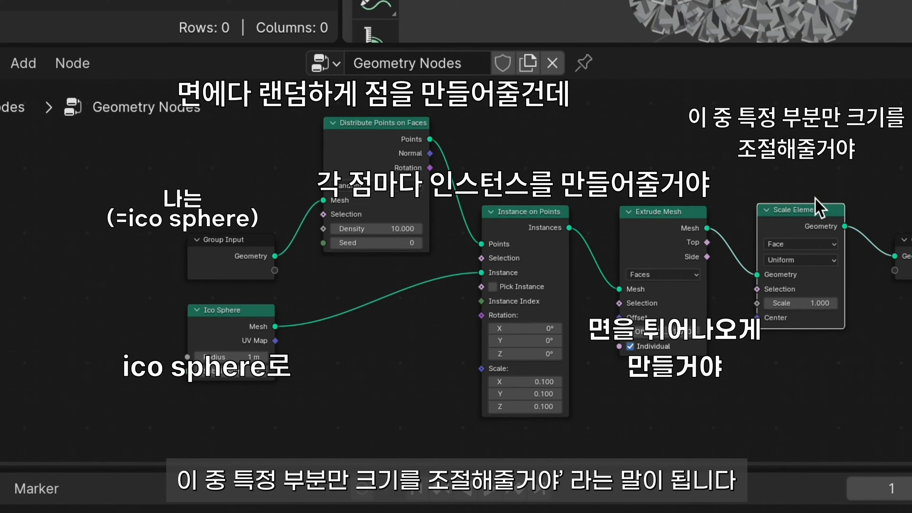
pyautogui.scroll(3, 777, 323)
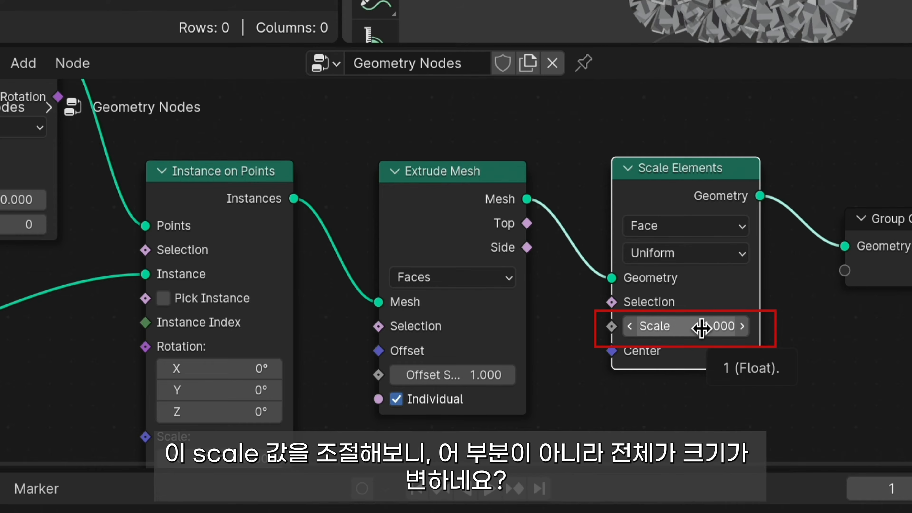
pyautogui.moveTo(701, 328); pyautogui.dragTo(765, 328)
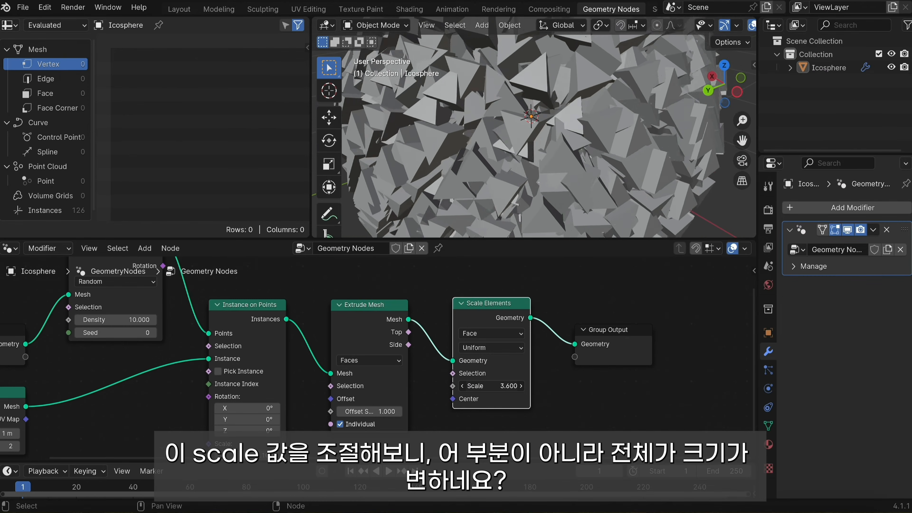
pyautogui.moveTo(500, 386); pyautogui.dragTo(565, 386)
pyautogui.hotkey('ctrl', 'z')
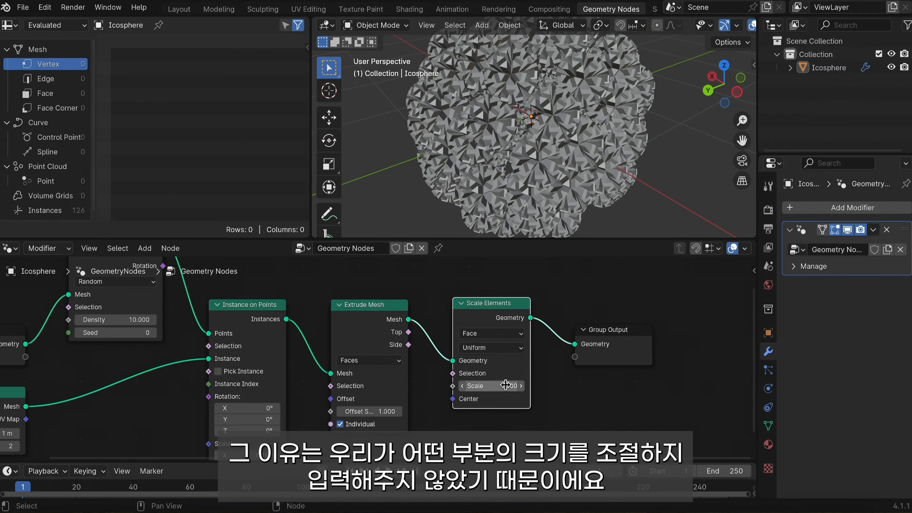
pyautogui.moveTo(490, 389)
pyautogui.mouseDown()
pyautogui.moveTo(548, 389)
pyautogui.moveTo(497, 388)
pyautogui.mouseUp()
pyautogui.hotkey('ctrl', 'z')
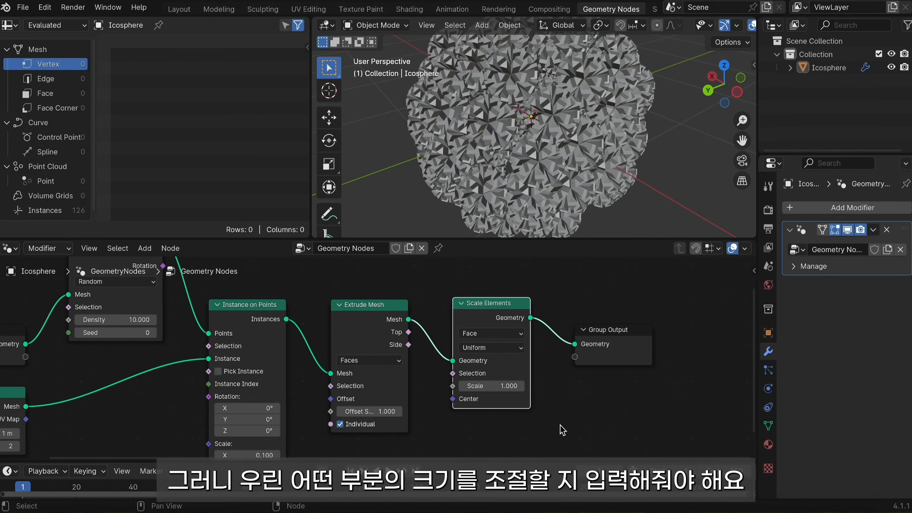
# Connect Extrude Mesh's Top output to the Selection input of Scale Elements and set that node's scale to 0.1.
pyautogui.scroll(1, 519, 380)
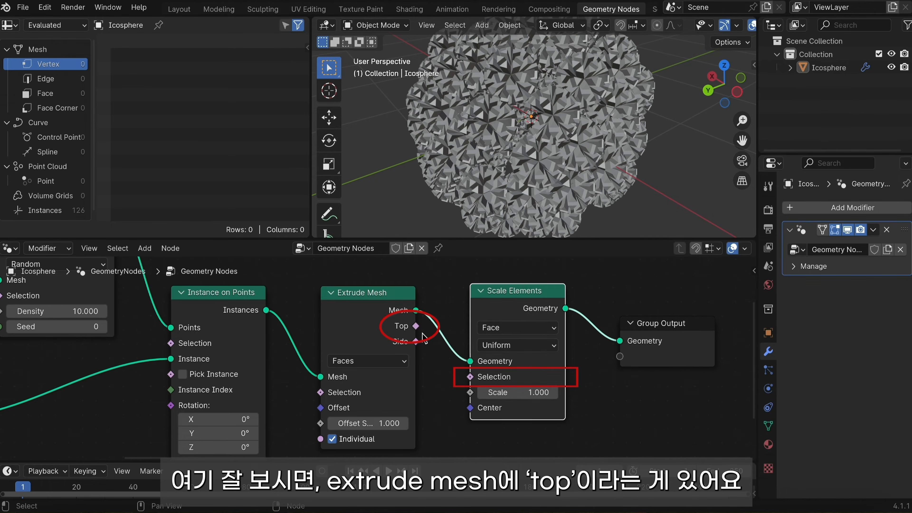
pyautogui.hscroll(1, 423, 334)
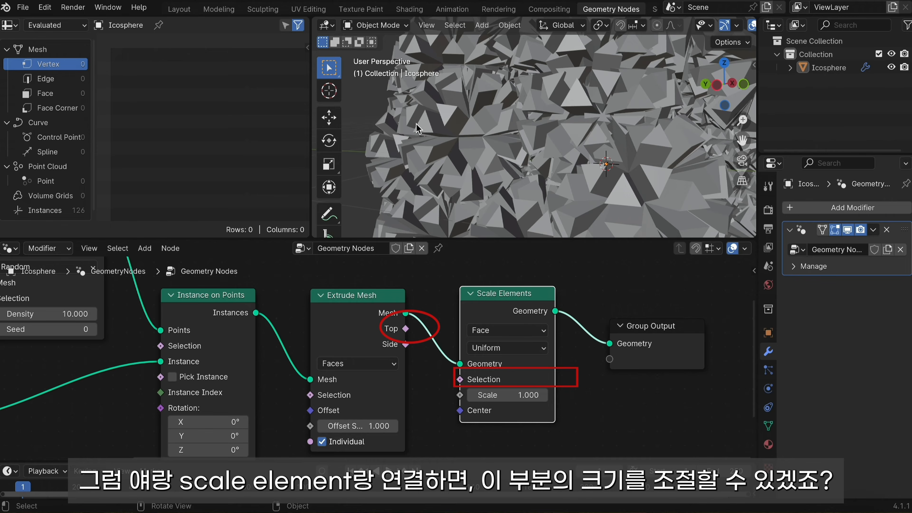
pyautogui.moveTo(406, 328); pyautogui.dragTo(409, 339)
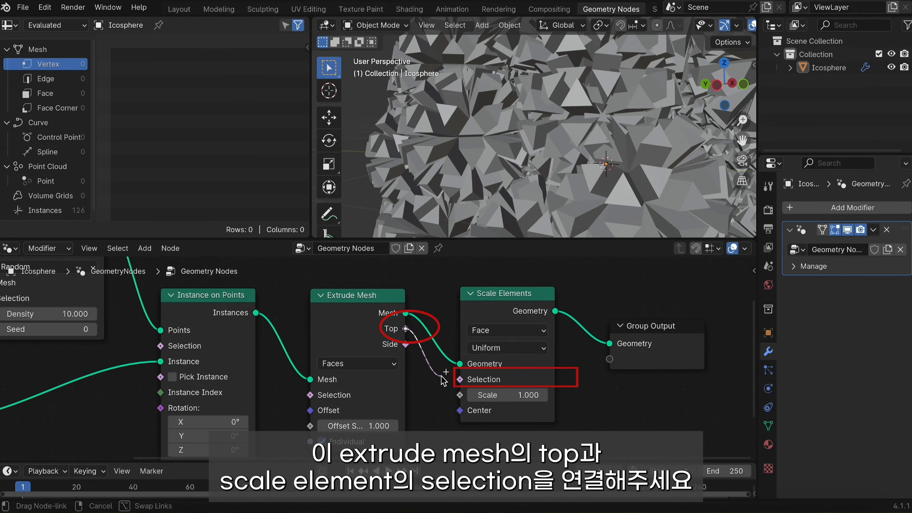
pyautogui.moveTo(455, 384); pyautogui.dragTo(459, 379)
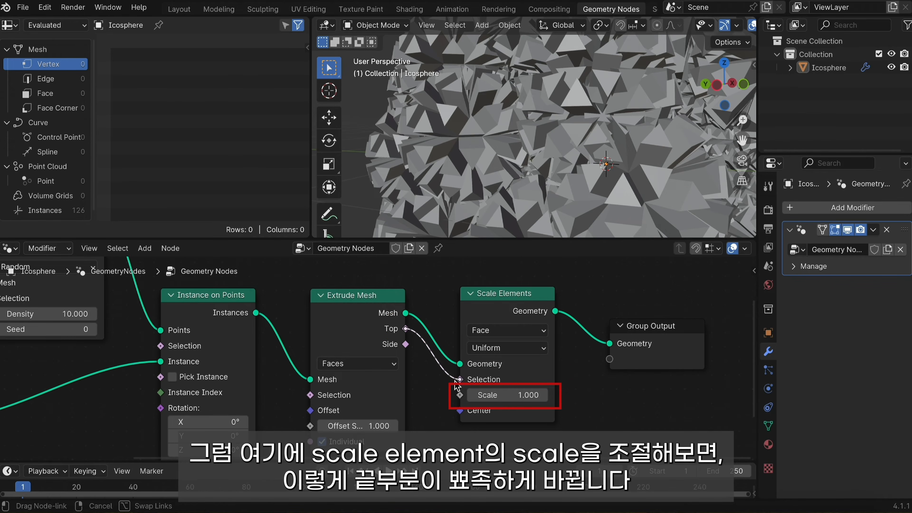
pyautogui.moveTo(515, 405)
pyautogui.mouseDown()
pyautogui.moveTo(524, 405)
pyautogui.moveTo(506, 405)
pyautogui.moveTo(528, 395)
pyautogui.moveTo(506, 394)
pyautogui.mouseUp()
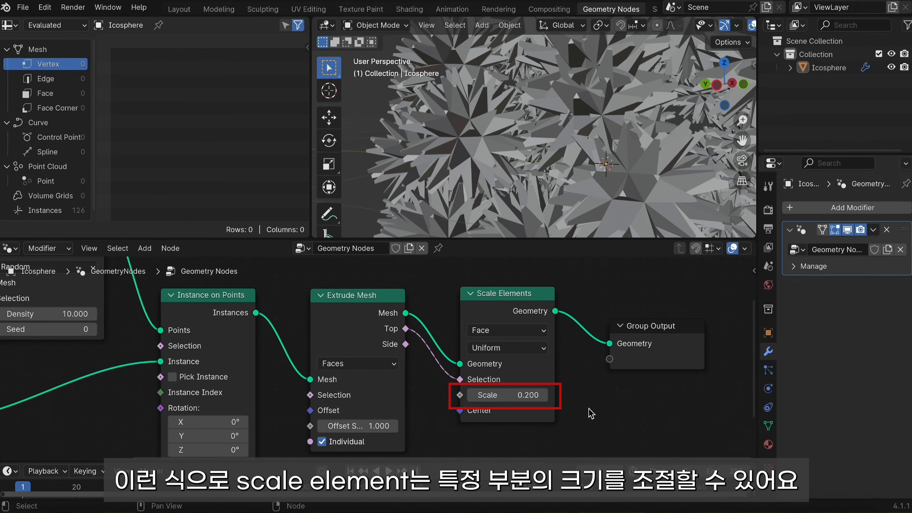
pyautogui.moveTo(528, 394); pyautogui.dragTo(549, 395)
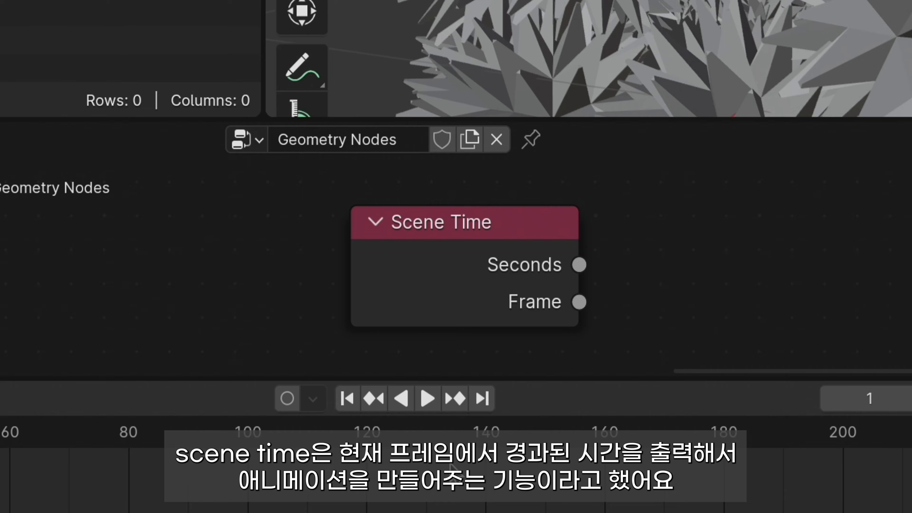
# Try driving the Scale Elements scale with the Scene Time node's Seconds output and play the animation.
pyautogui.moveTo(318, 370); pyautogui.dragTo(322, 362)
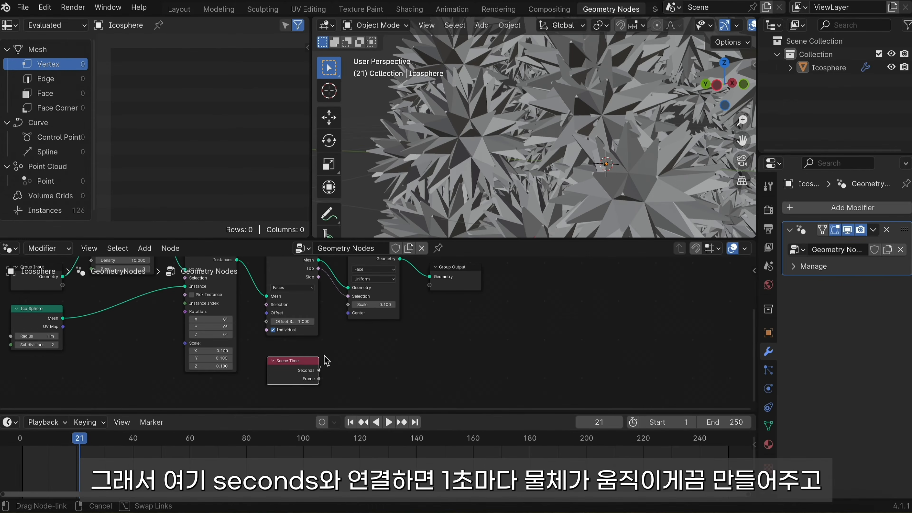
pyautogui.moveTo(350, 307); pyautogui.dragTo(348, 304)
pyautogui.click(388, 422)
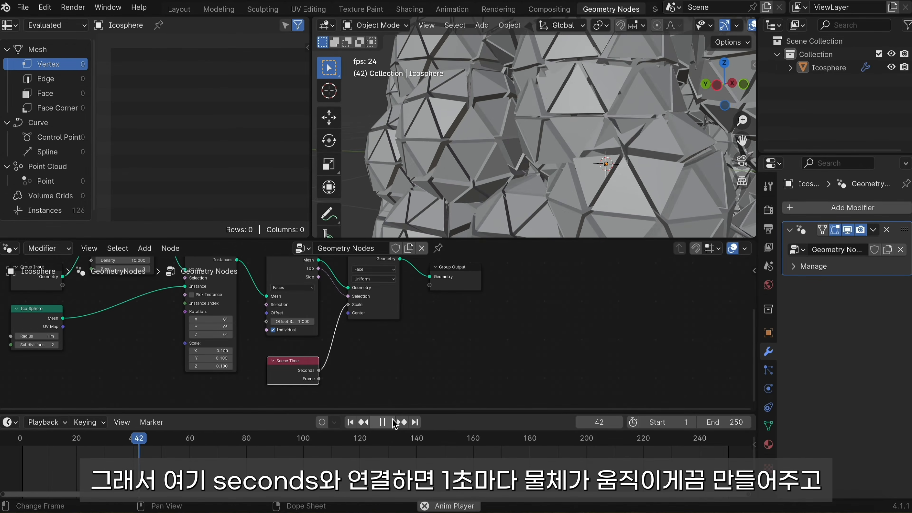
# Try driving the Scale Elements scale with the Scene Time node's Frame output and play the animation.
pyautogui.moveTo(319, 379); pyautogui.dragTo(329, 364)
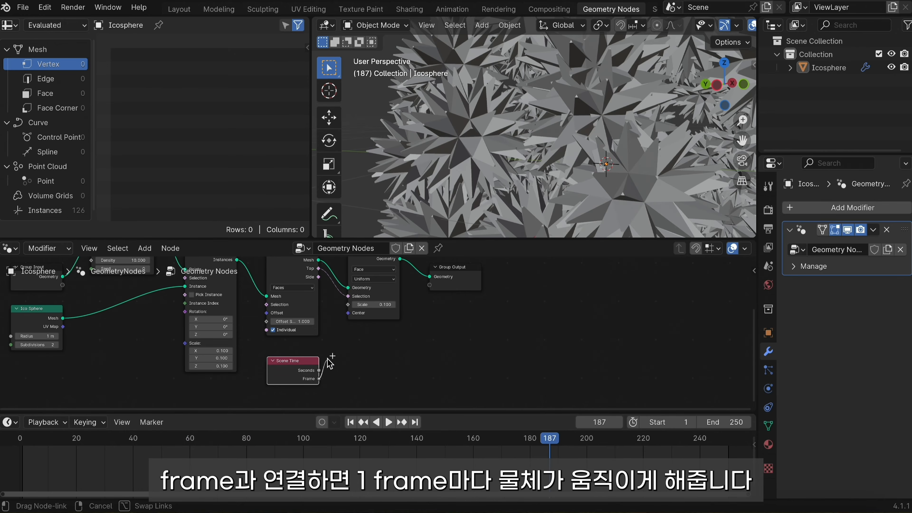
pyautogui.moveTo(346, 310); pyautogui.dragTo(347, 304)
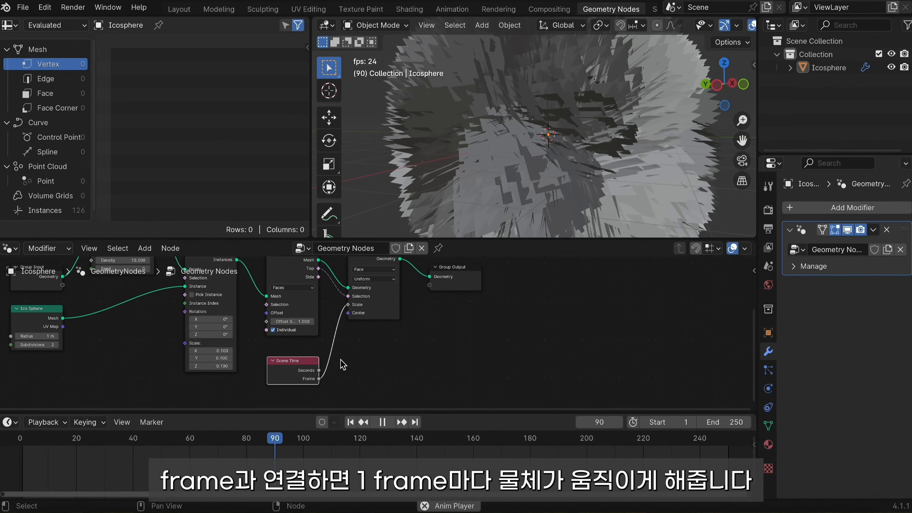
pyautogui.click(388, 421)
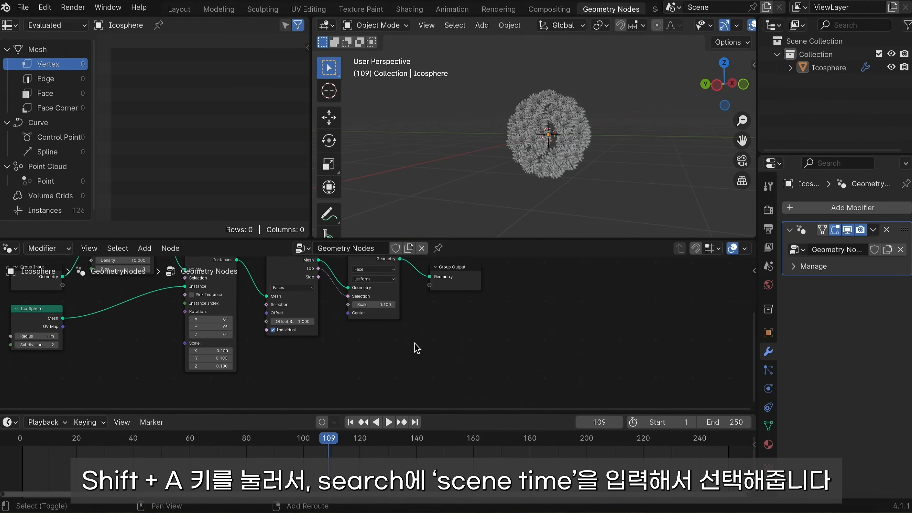
# Add a Scene Time node and place it below the Instance on Points node.
pyautogui.hotkey('shift', 'a')
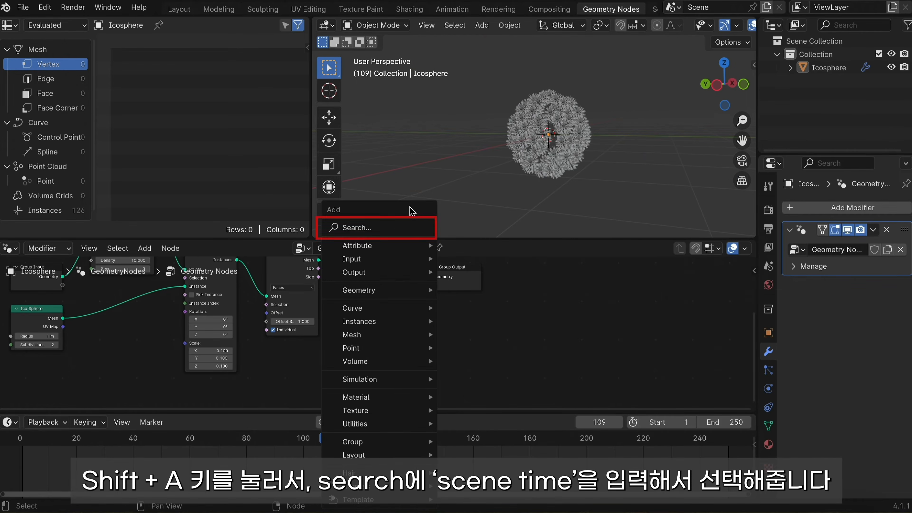
pyautogui.click(410, 230)
pyautogui.write('s')
pyautogui.press('Return')
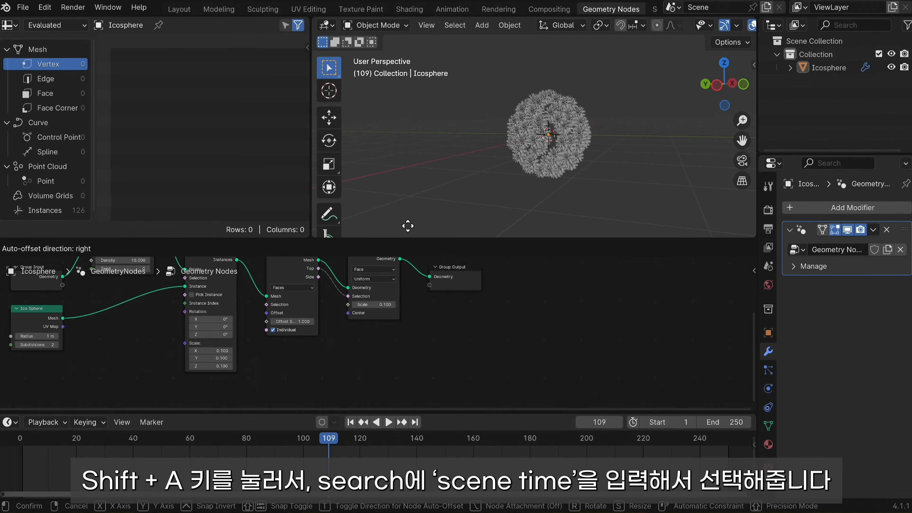
pyautogui.click(491, 348)
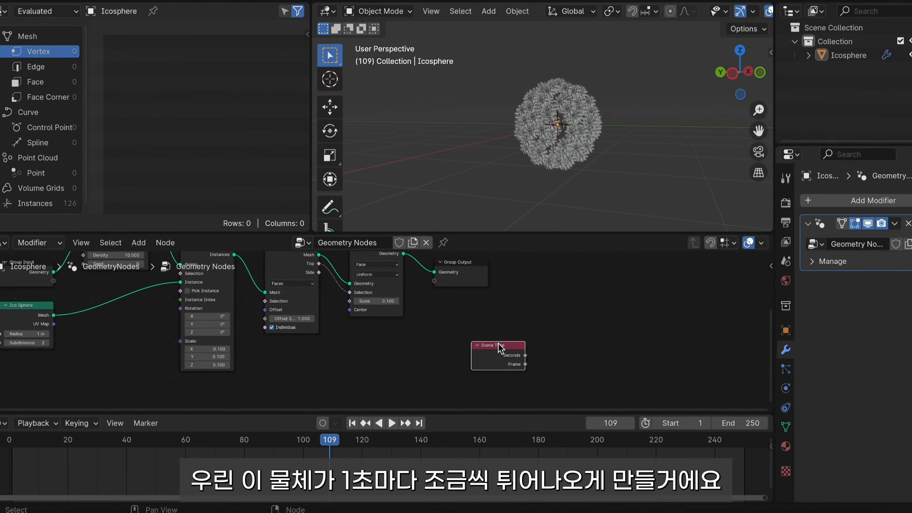
pyautogui.moveTo(498, 344); pyautogui.dragTo(292, 360)
# Connect Scene Time's Seconds output to the Offset Scale input of Extrude Mesh and play the animation.
pyautogui.hscroll(-3, 292, 359)
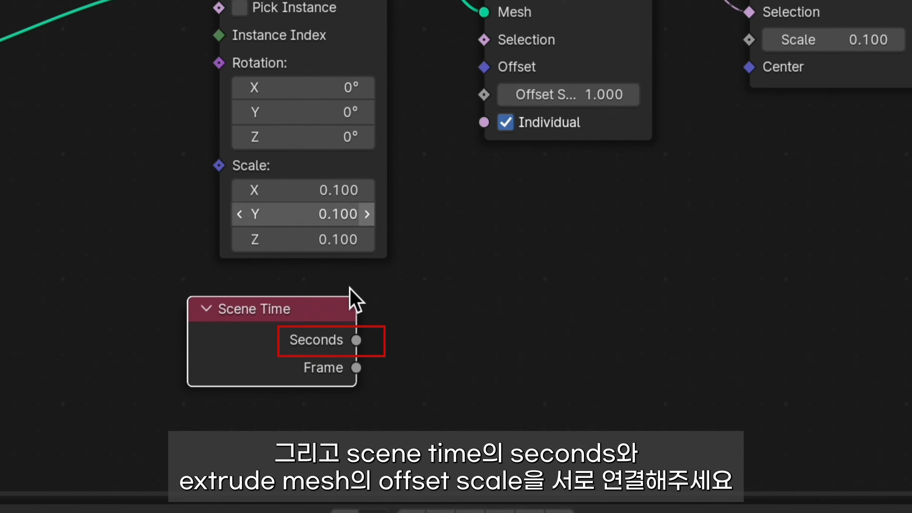
pyautogui.moveTo(651, 125); pyautogui.dragTo(674, 125)
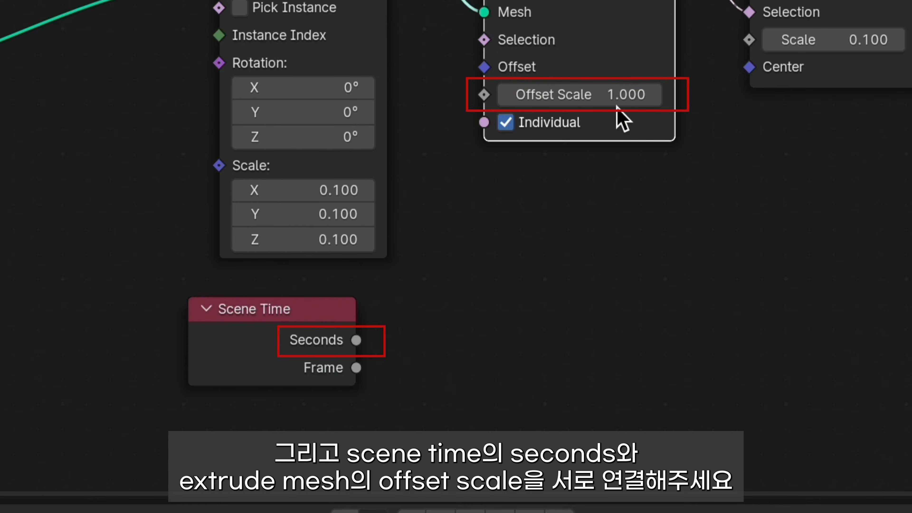
pyautogui.moveTo(356, 340); pyautogui.dragTo(471, 93)
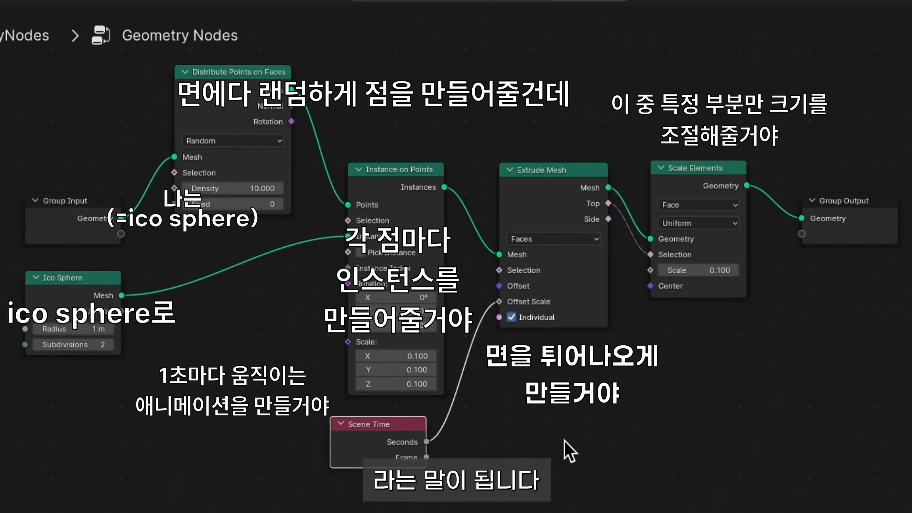
pyautogui.press('space')
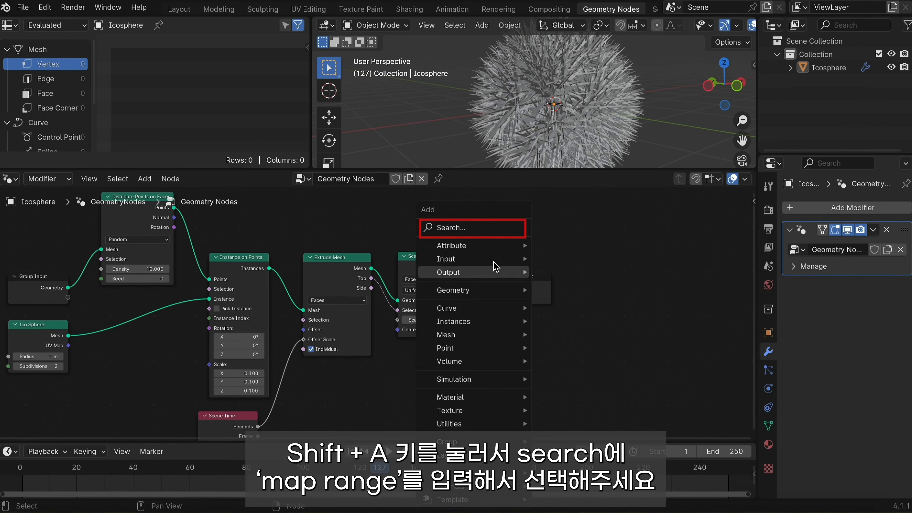
# Insert a Map Range node between Scene Time's Seconds output and Extrude Mesh's Offset Scale input.
pyautogui.click(510, 232)
pyautogui.write('map range')
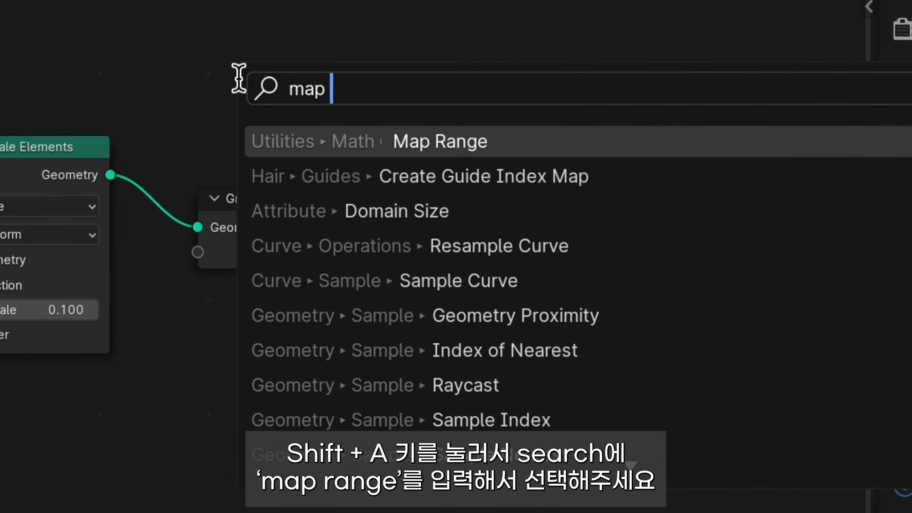
pyautogui.press('Return')
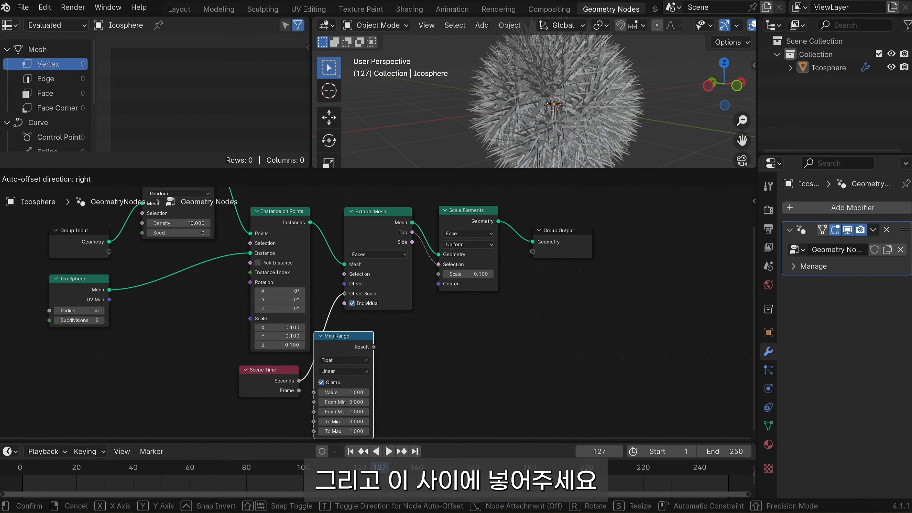
pyautogui.click(342, 345)
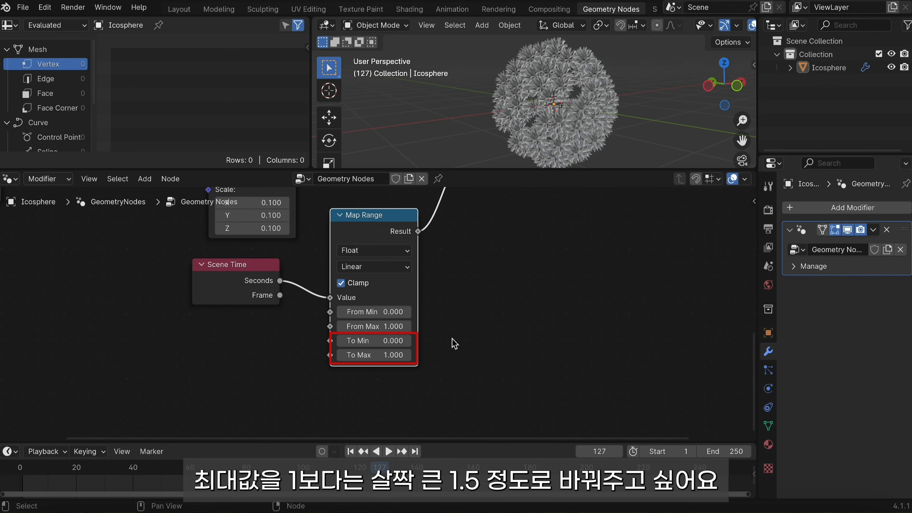
# Set the Map Range node's To Max to 1.5 and scrub the timeline to check the extrusion.
pyautogui.click(396, 355)
pyautogui.write('1.5')
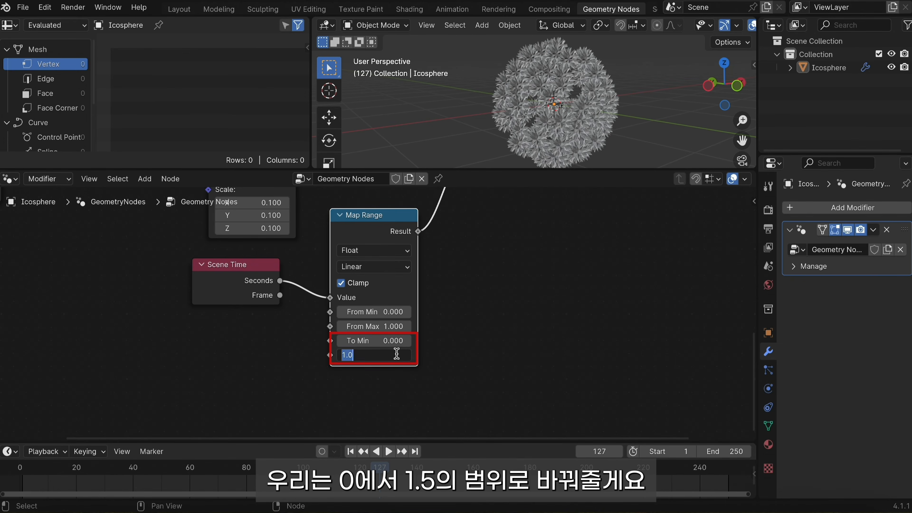
pyautogui.press('Return')
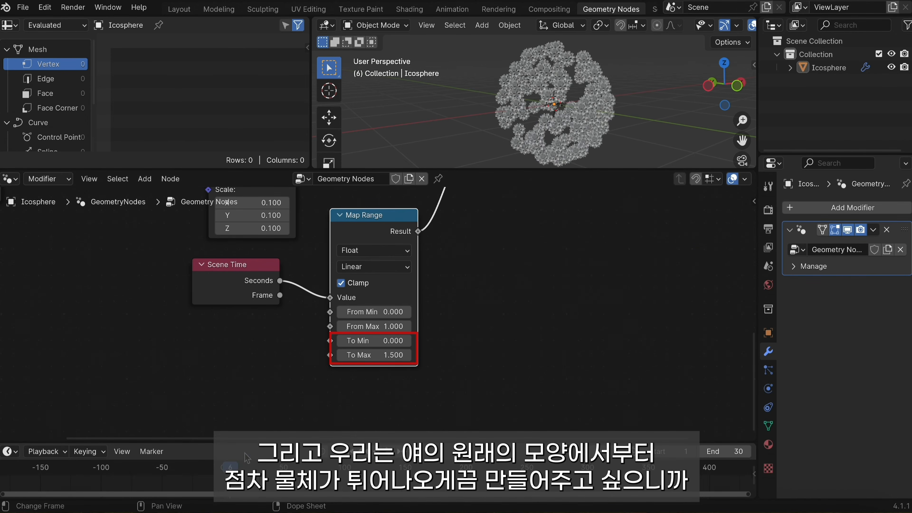
pyautogui.moveTo(247, 460)
pyautogui.mouseDown()
pyautogui.moveTo(218, 463)
pyautogui.moveTo(245, 458)
pyautogui.mouseUp()
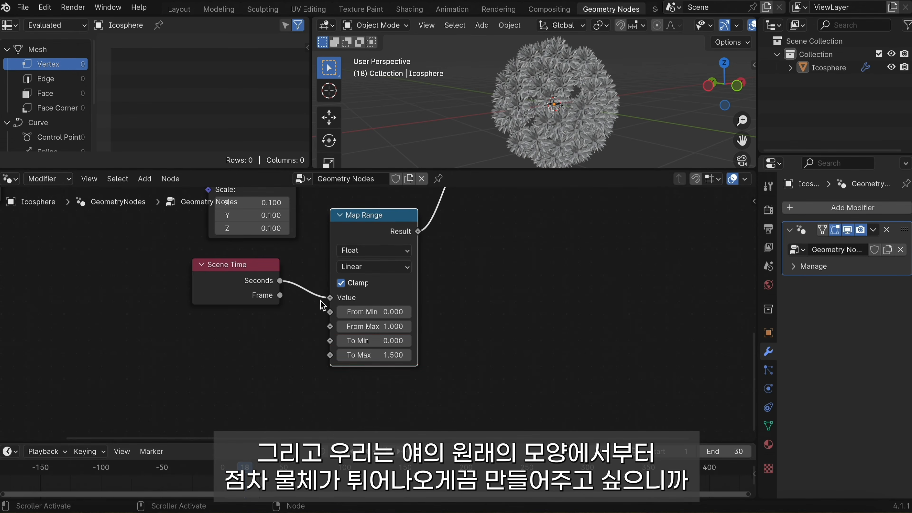
# Disconnect Map Range's Value input, set its value to 0, and reconnect Scene Time's Seconds output to it.
pyautogui.moveTo(330, 297); pyautogui.dragTo(312, 295)
pyautogui.click(378, 296)
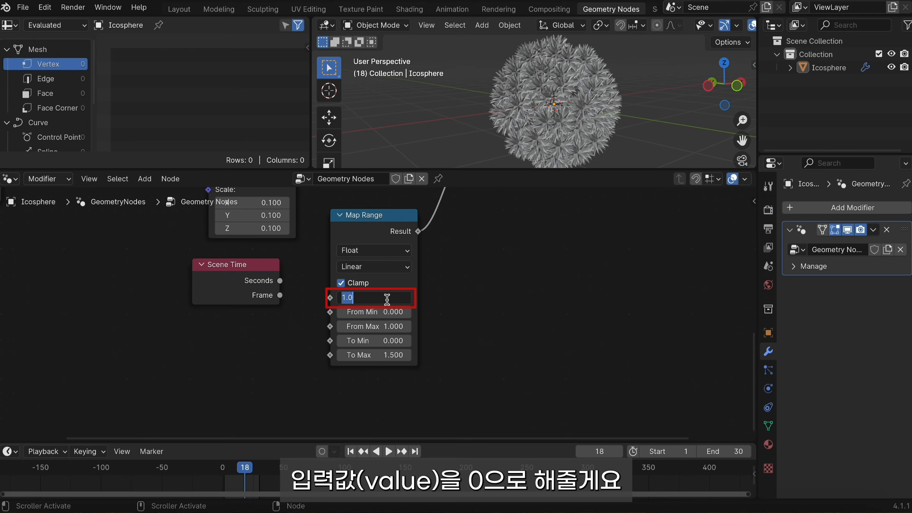
pyautogui.write('0')
pyautogui.press('Return')
pyautogui.moveTo(280, 280); pyautogui.dragTo(330, 297)
# Rewind the timeline to the beginning and play the animation to check the spike growth.
pyautogui.hotkey('shift', 'Left')
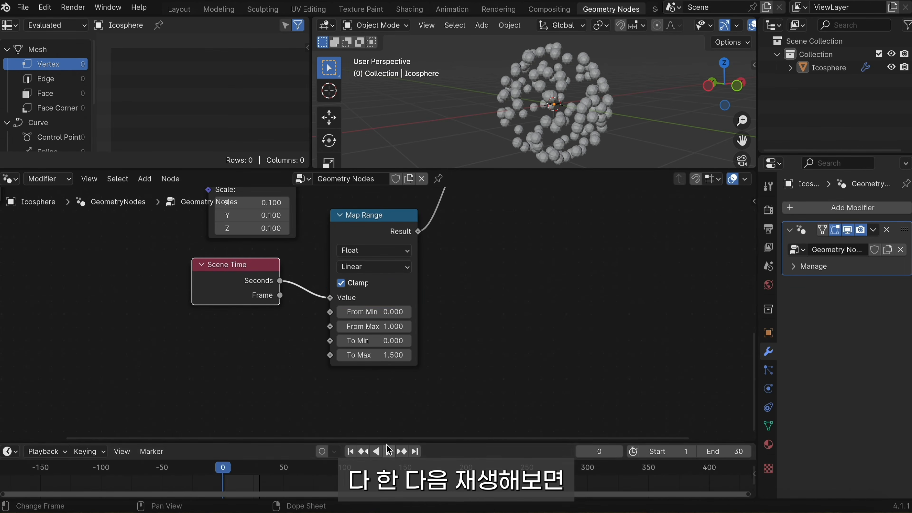
pyautogui.click(388, 451)
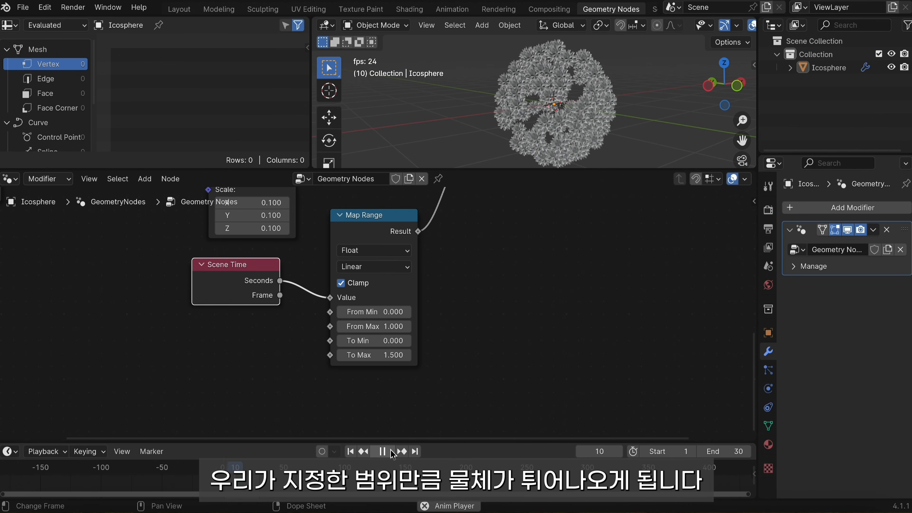
pyautogui.click(390, 450)
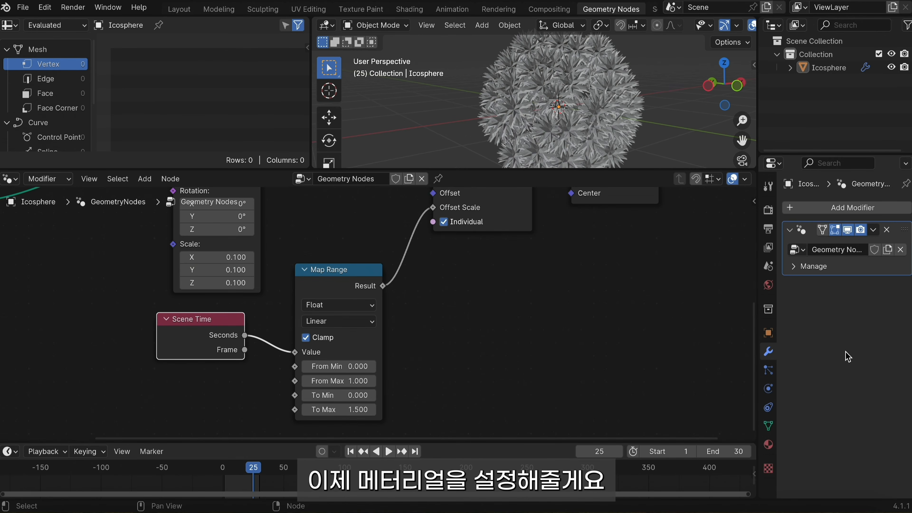
# Create a new material on the ico sphere with a blue base color.
pyautogui.click(576, 94)
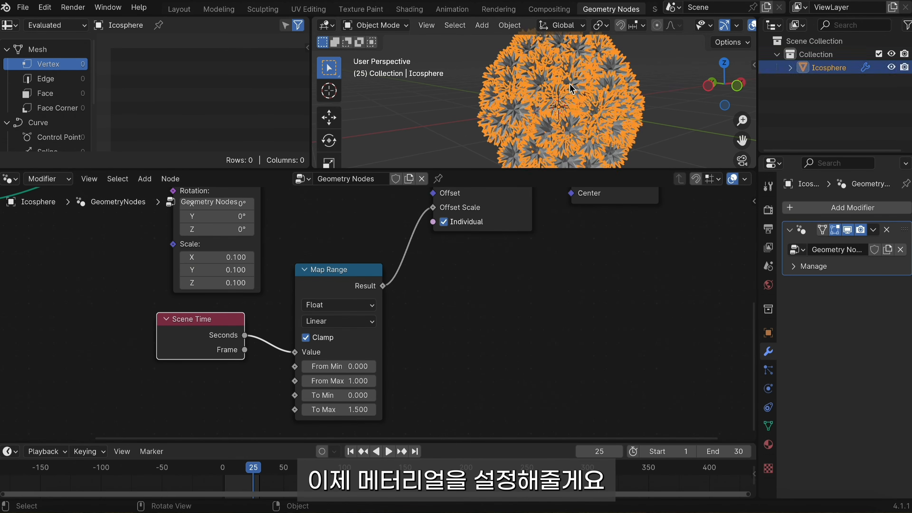
pyautogui.click(768, 445)
pyautogui.click(897, 265)
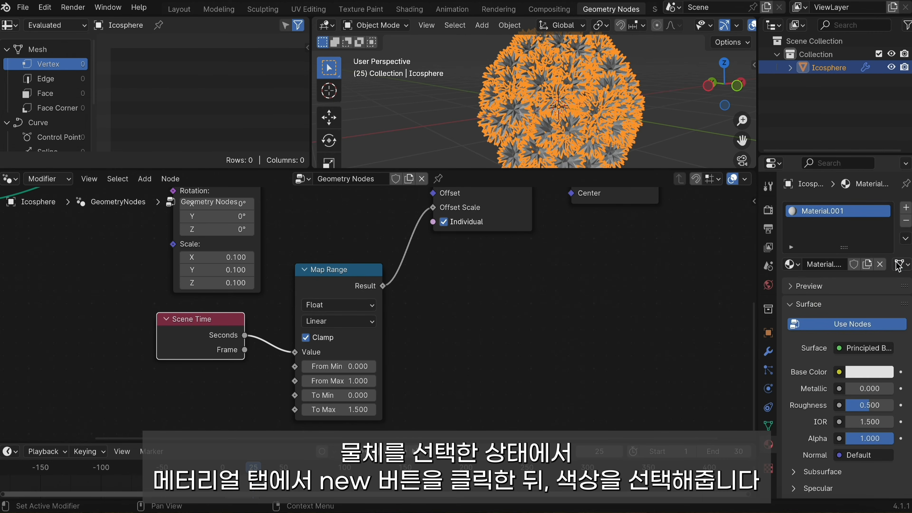
pyautogui.click(868, 372)
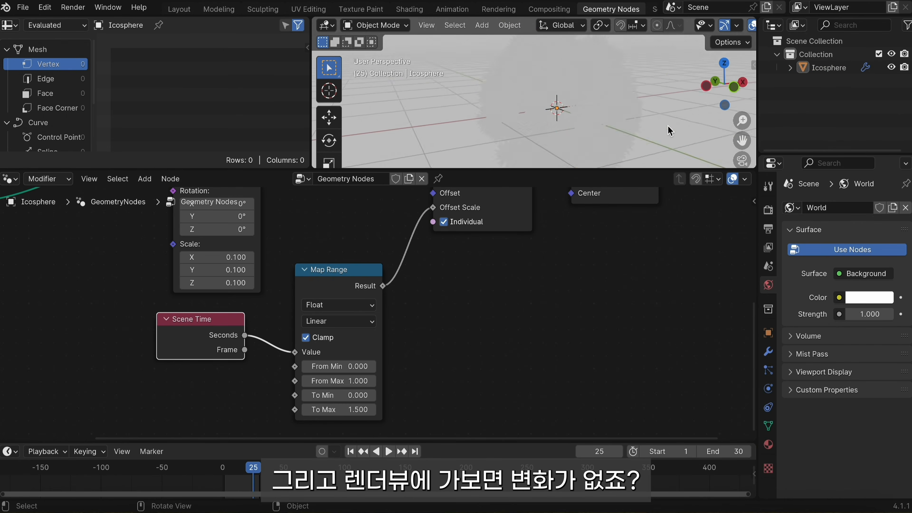
pyautogui.moveTo(668, 127); pyautogui.dragTo(553, 97, button='middle')
pyautogui.click(571, 92)
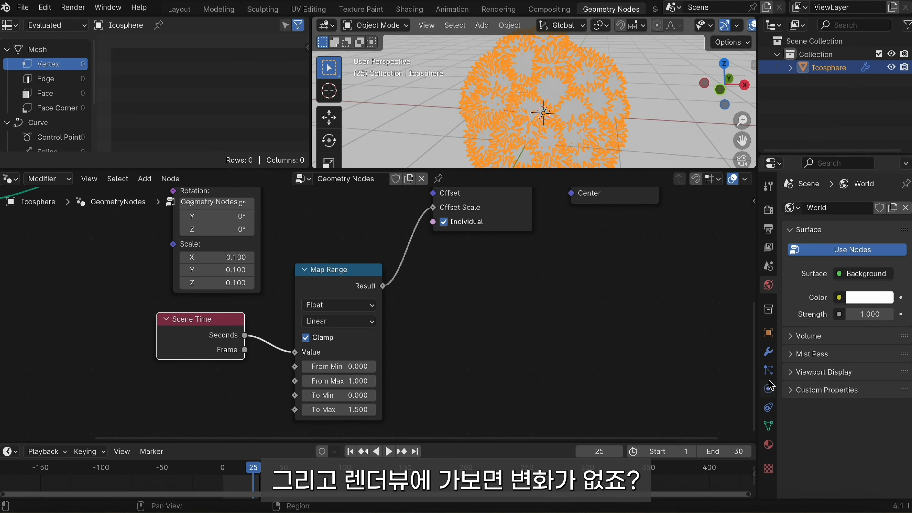
pyautogui.click(768, 444)
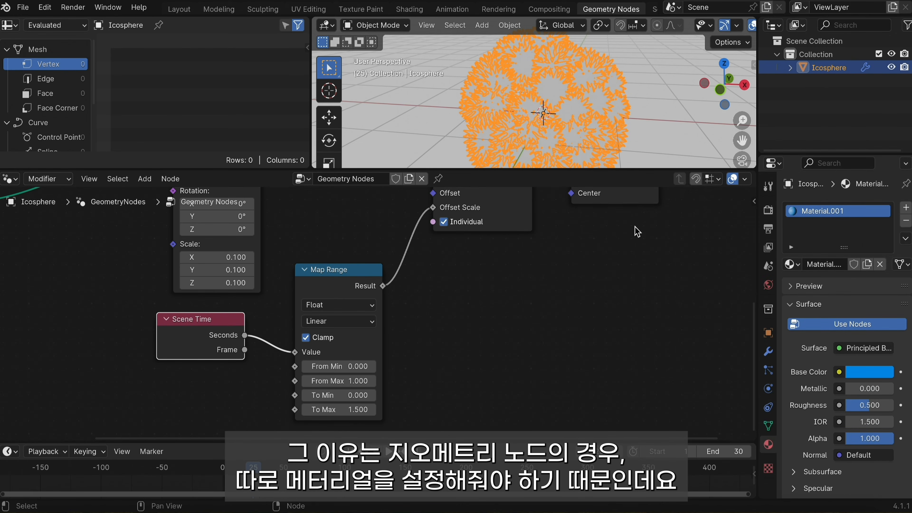
# Insert a Set Material node between Scale Elements and Group Output and assign Material.001 to it.
pyautogui.hscroll(8, 565, 287)
pyautogui.scroll(5, 565, 287)
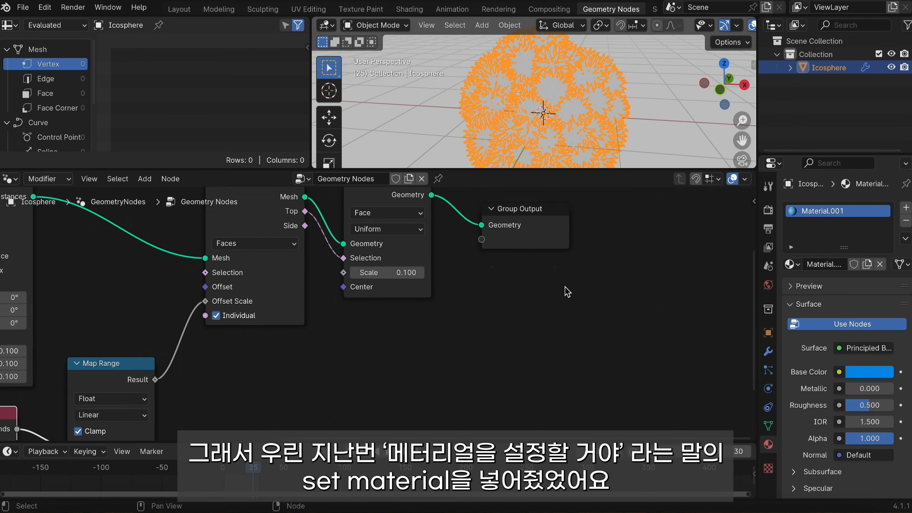
pyautogui.scroll(-1, 565, 291)
pyautogui.scroll(-1, 565, 291)
pyautogui.scroll(-3, 567, 296)
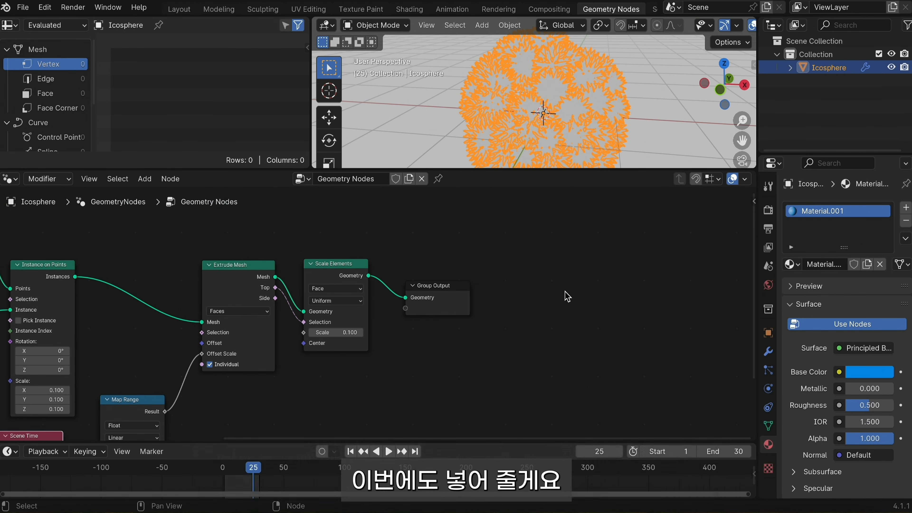
pyautogui.hotkey('shift', 'a')
pyautogui.moveTo(570, 293)
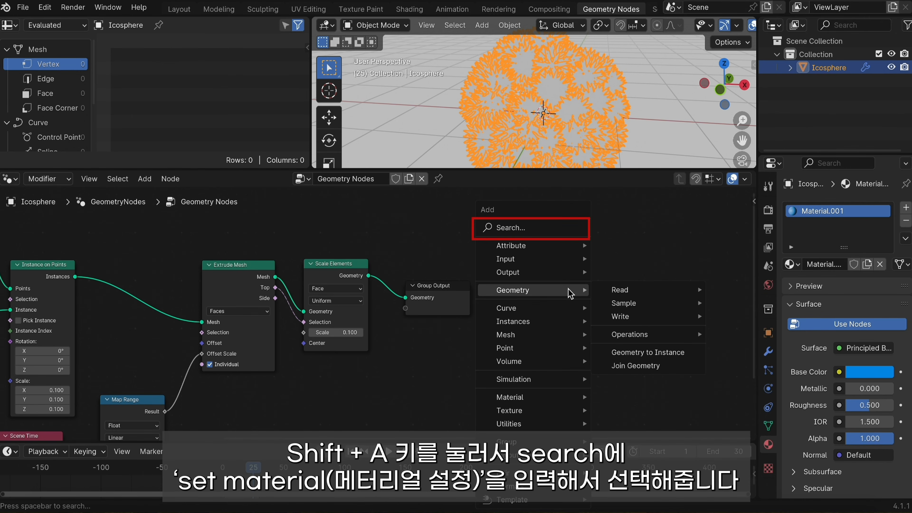
pyautogui.write('set mater')
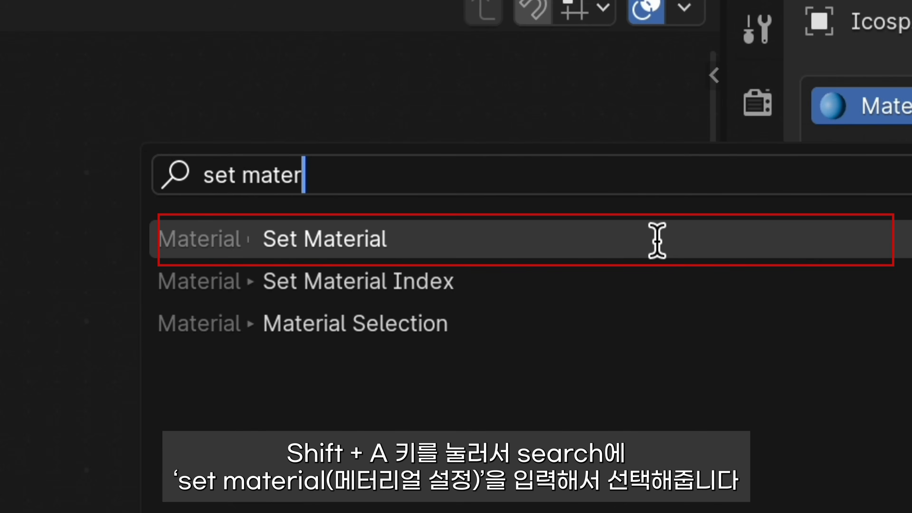
pyautogui.click(657, 240)
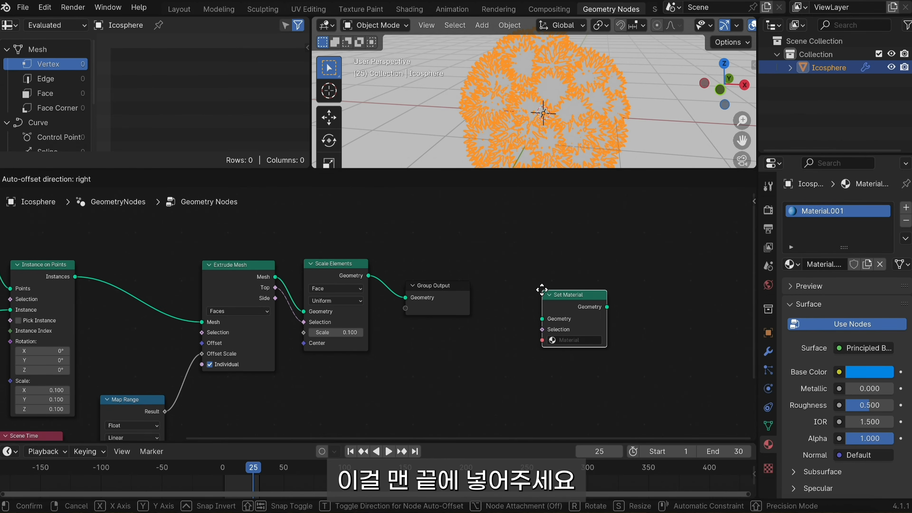
pyautogui.click(448, 296)
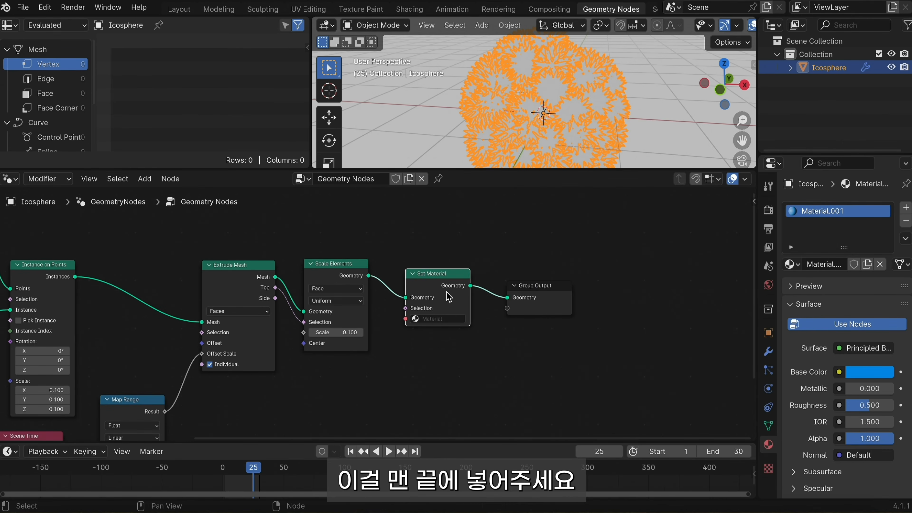
pyautogui.click(416, 318)
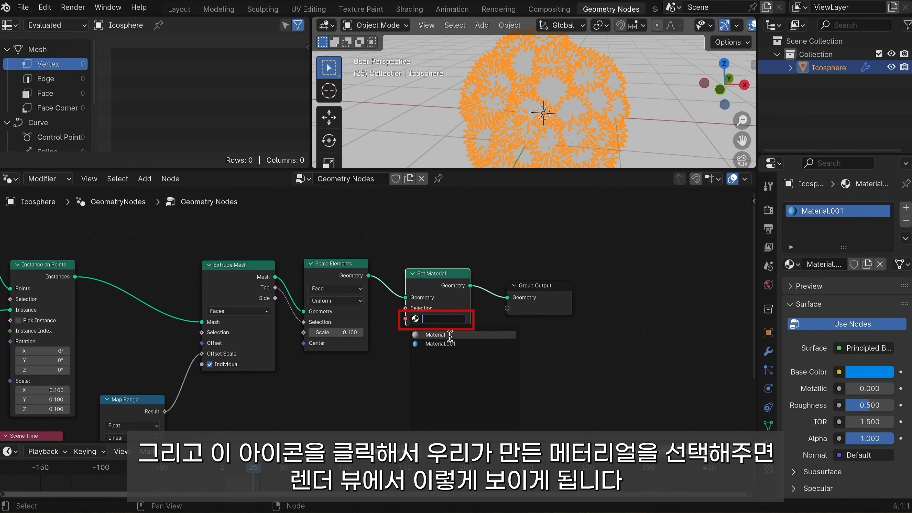
pyautogui.click(445, 343)
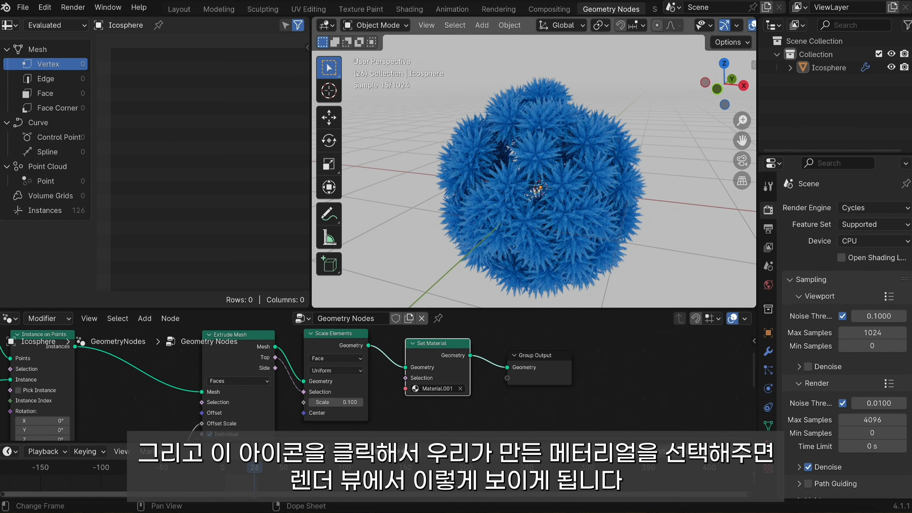
# Preview the animation in the rendered viewport and switch the render engine from Cycles to EEVEE.
pyautogui.click(391, 452)
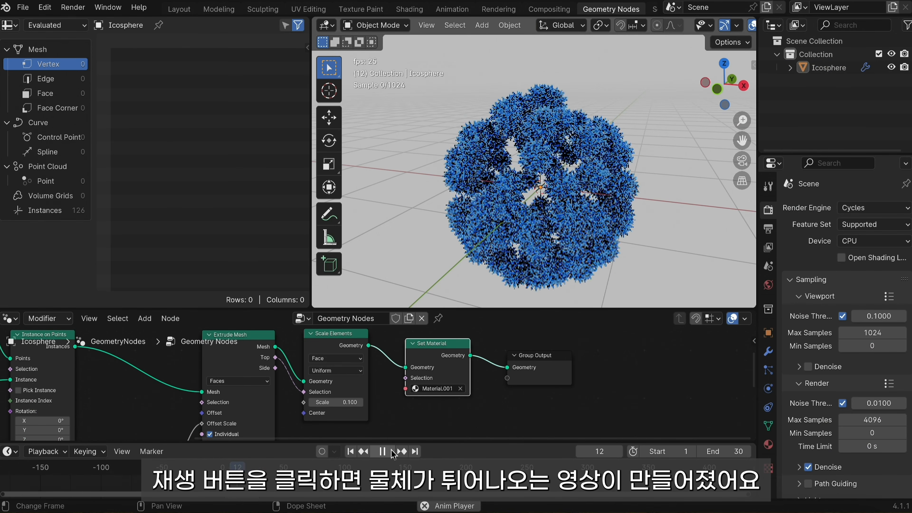
pyautogui.click(383, 452)
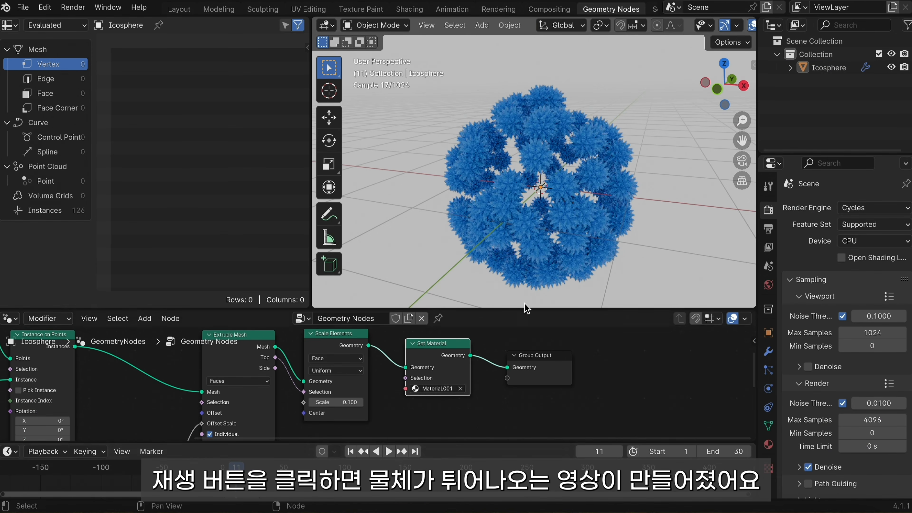
pyautogui.click(865, 209)
pyautogui.click(868, 224)
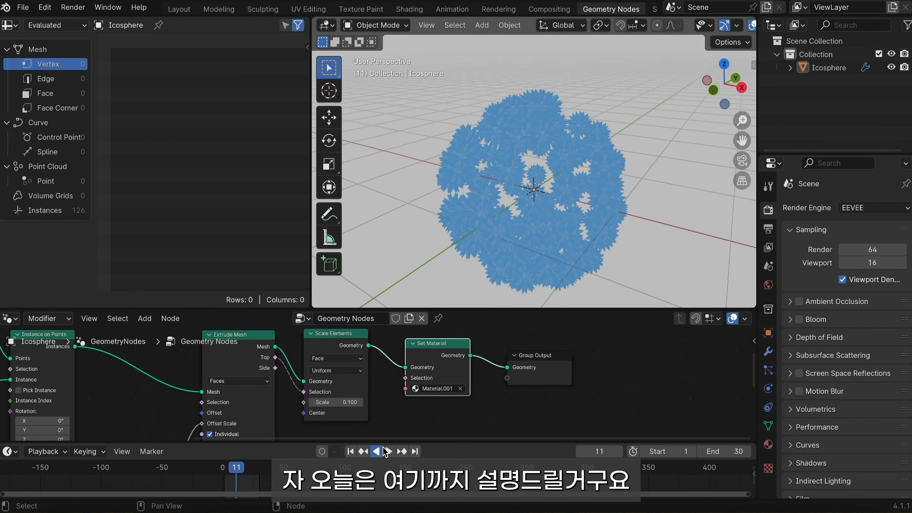
# Play the spike animation again in the EEVEE rendered viewport.
pyautogui.click(384, 451)
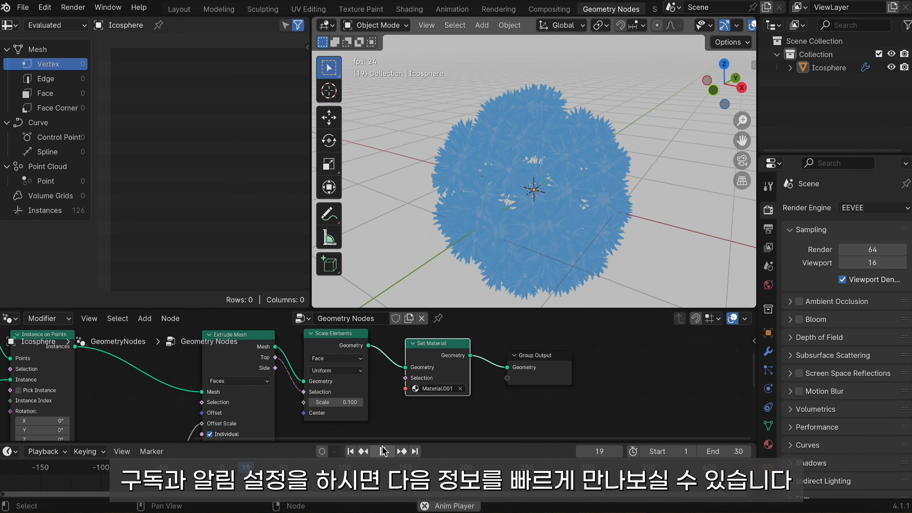
pyautogui.click(388, 452)
pyautogui.click(416, 451)
pyautogui.click(388, 452)
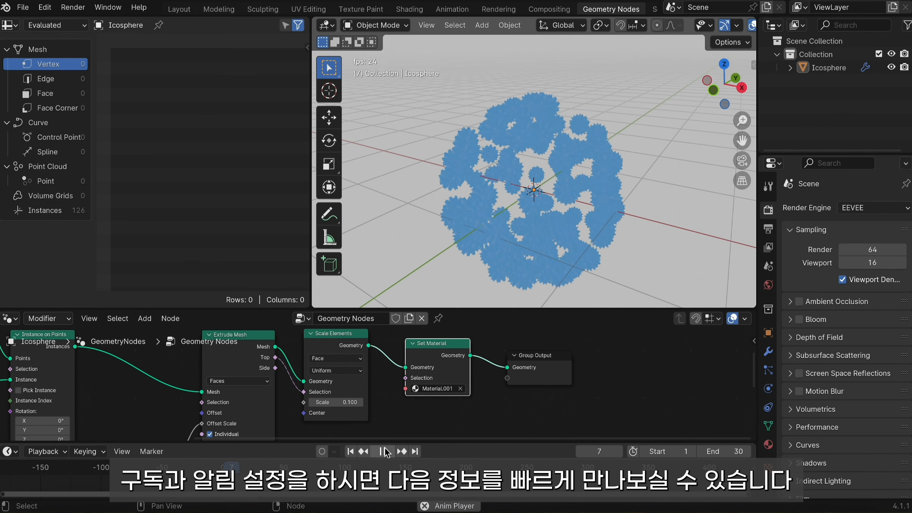